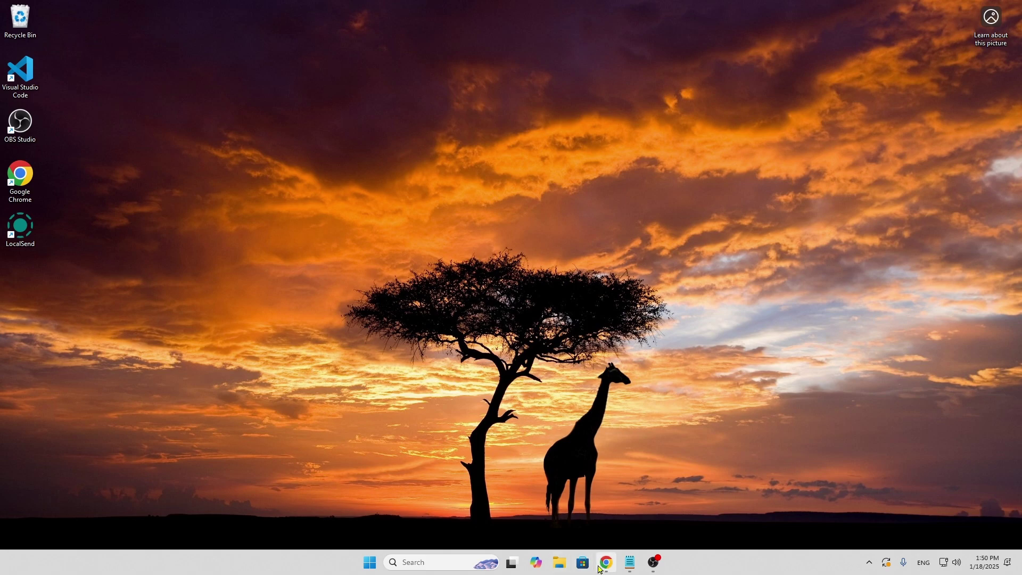
# Search Google in Chrome for "php download" and open the php.net Downloads page from the results
pyautogui.click(600, 568)
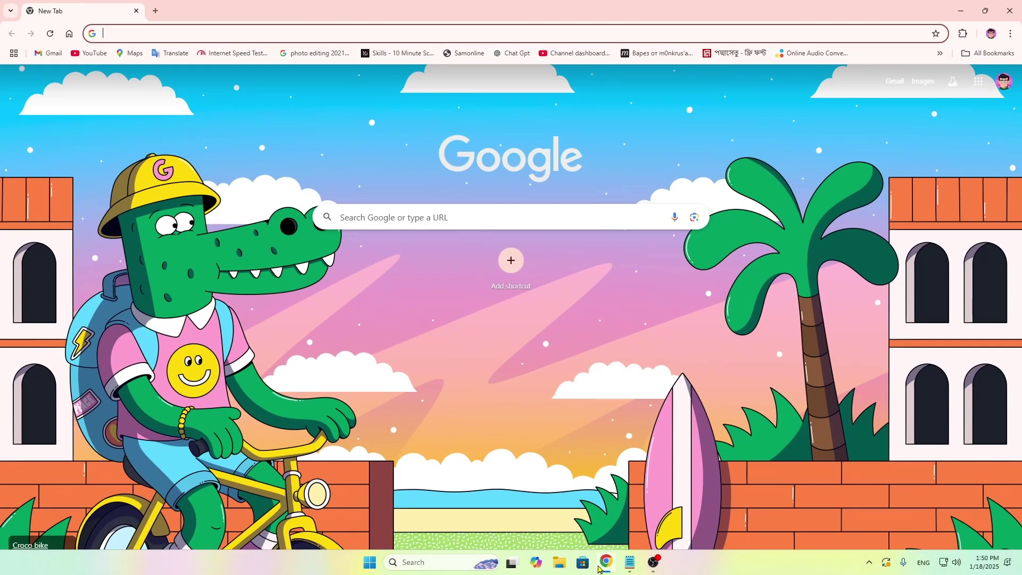
pyautogui.click(255, 32)
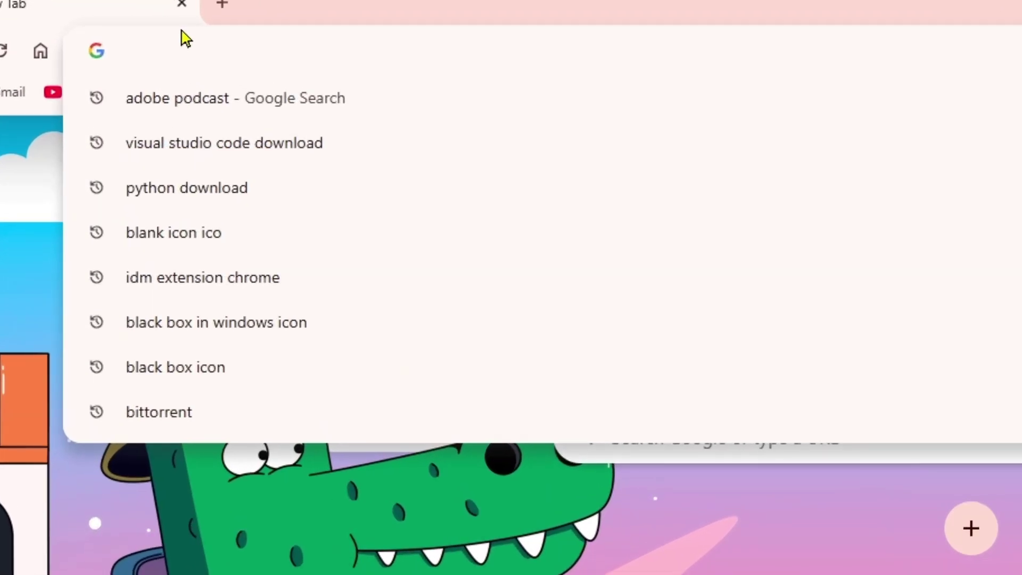
pyautogui.write('php')
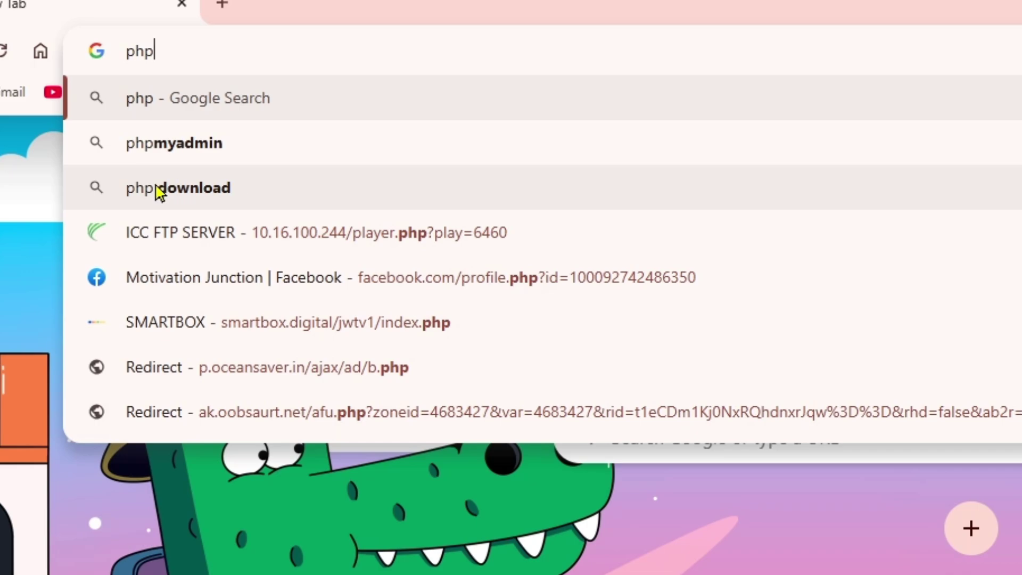
pyautogui.click(221, 193)
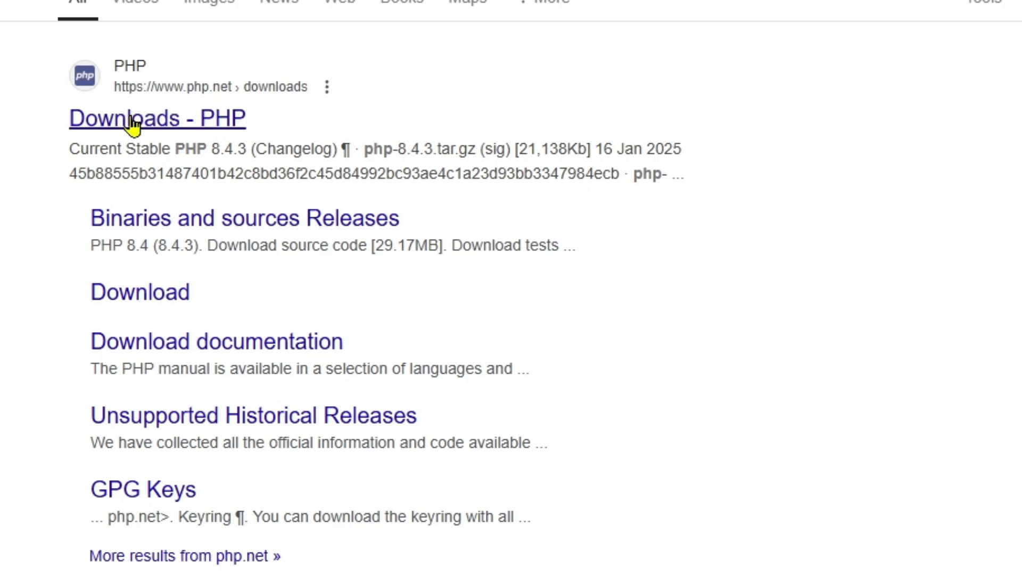
pyautogui.click(213, 133)
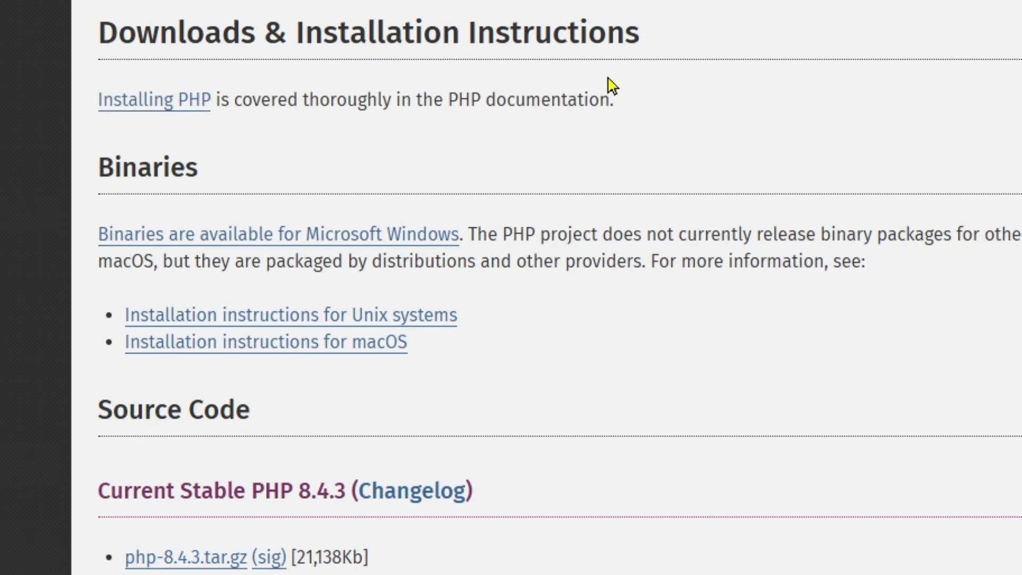
# Open the PHP binaries page for Windows and download the PHP 8.4.3 VS17 x64 Thread Safe zip
pyautogui.scroll(-2, 611, 86)
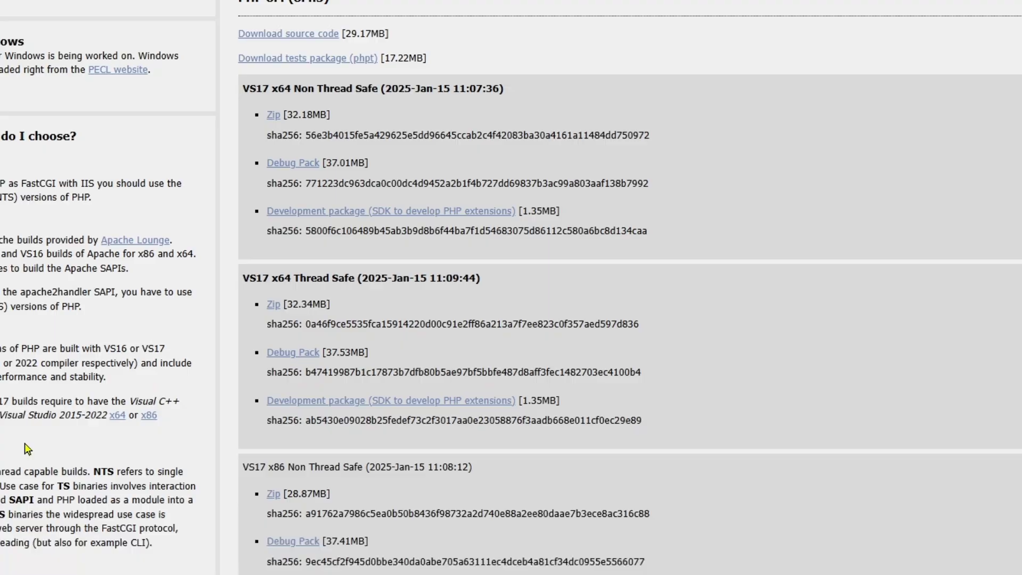
pyautogui.scroll(3, 286, 333)
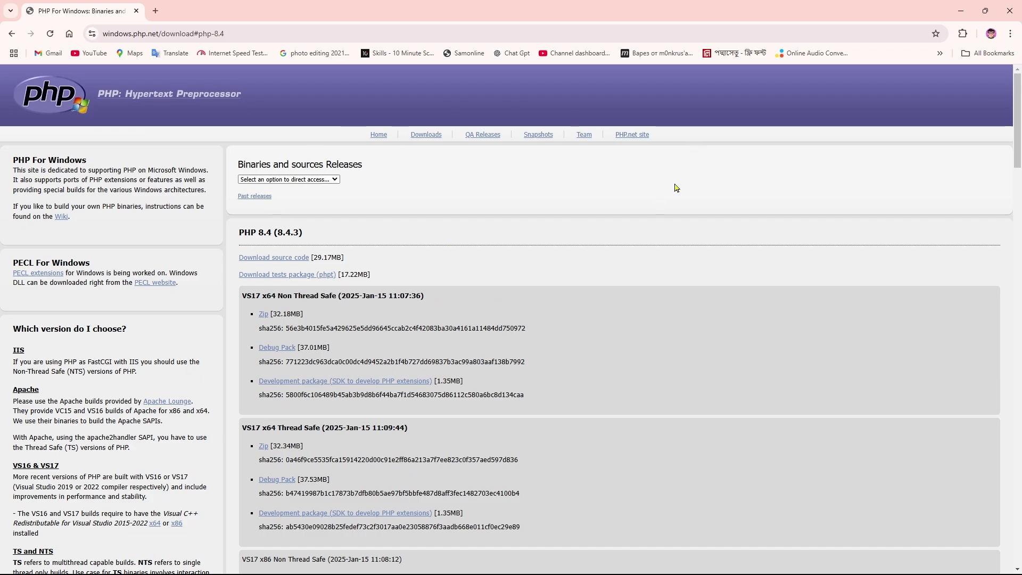
pyautogui.scroll(-2, 675, 187)
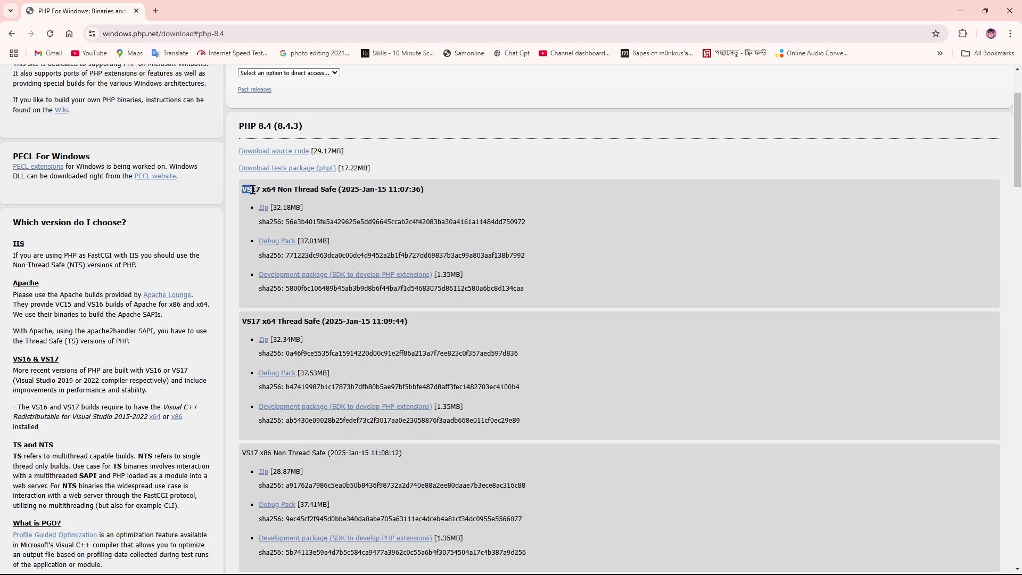
pyautogui.moveTo(233, 196); pyautogui.dragTo(374, 191)
pyautogui.moveTo(282, 319); pyautogui.dragTo(325, 318)
pyautogui.click(626, 326)
pyautogui.click(263, 340)
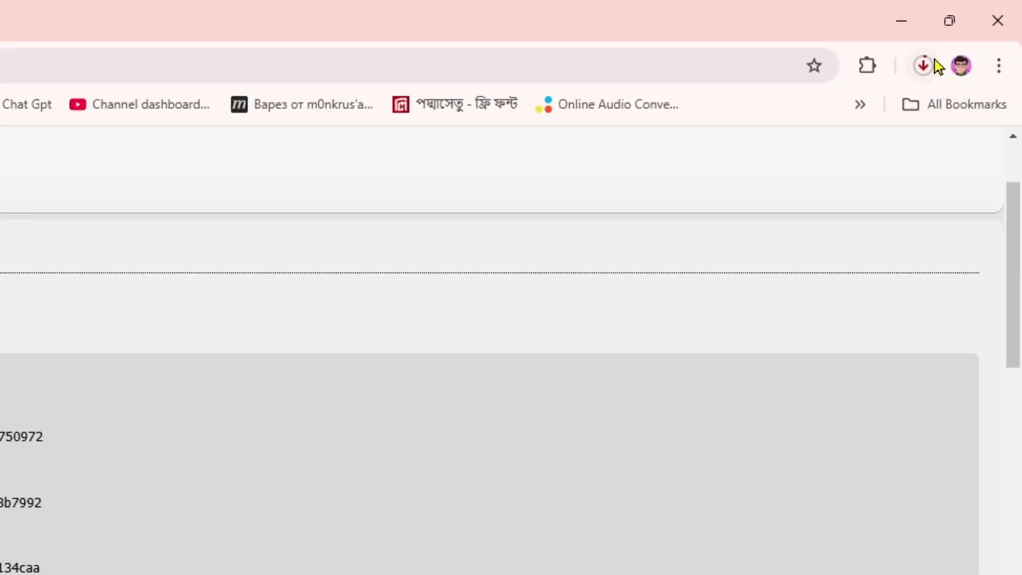
# Show the downloaded PHP zip in its folder, closing the browser and maximizing the folder window
pyautogui.click(972, 33)
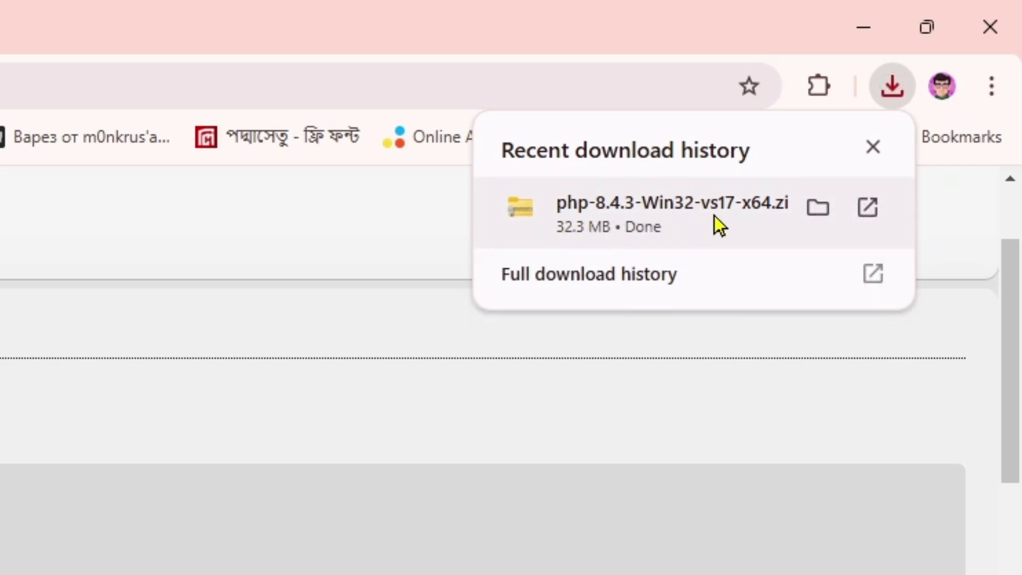
pyautogui.click(822, 216)
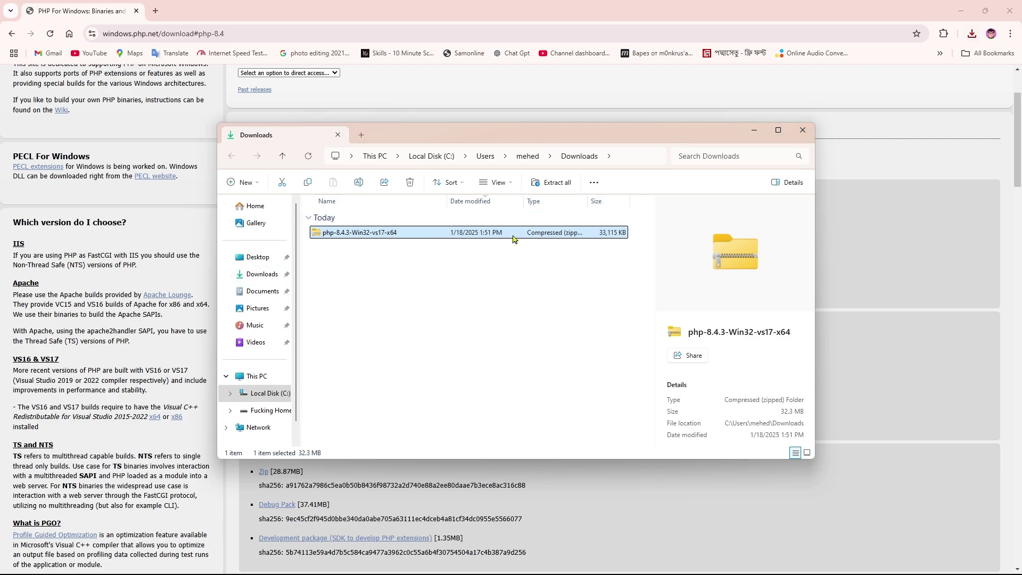
pyautogui.click(1010, 7)
pyautogui.click(778, 130)
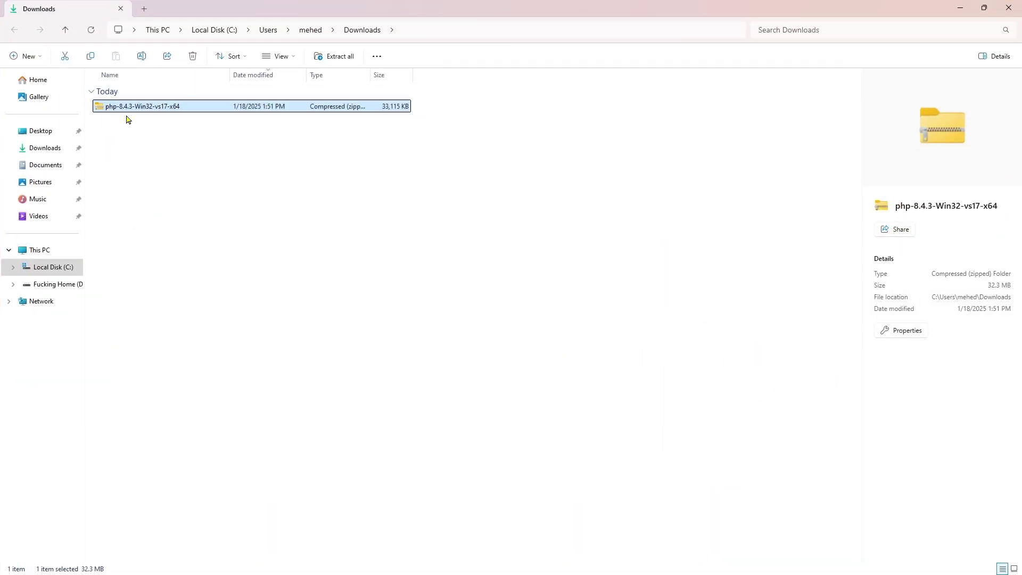
# Extract the php-8.4.3-Win32-vs17-x64 archive to the default folder in Downloads and close the extracted folder's window
pyautogui.click(139, 106)
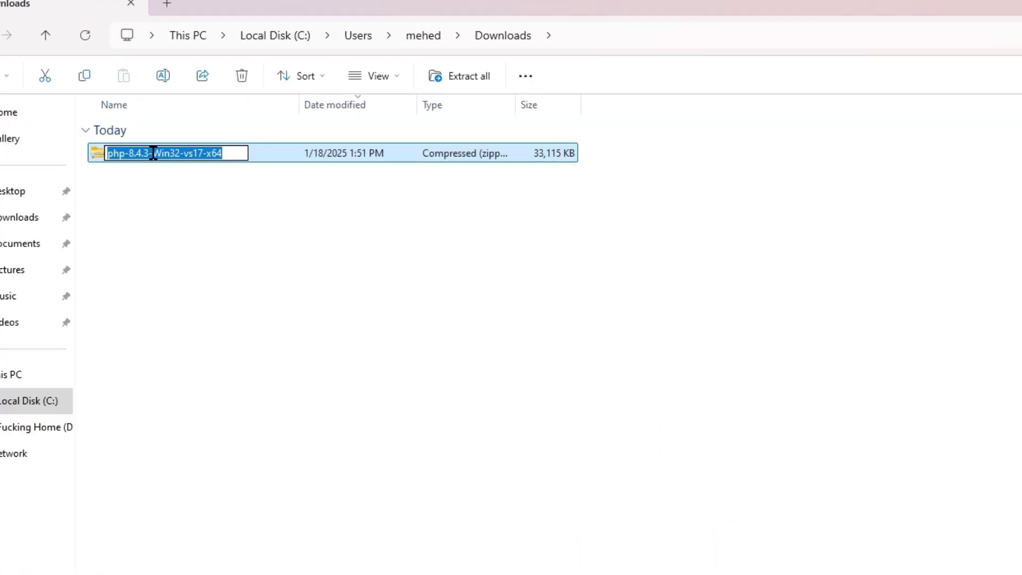
pyautogui.click(288, 155)
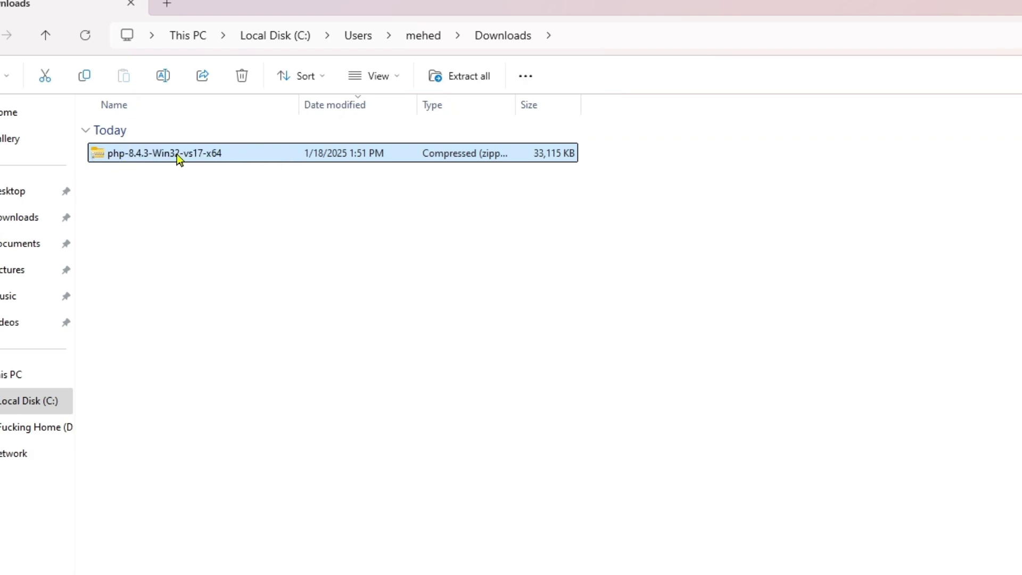
pyautogui.rightClick(204, 158)
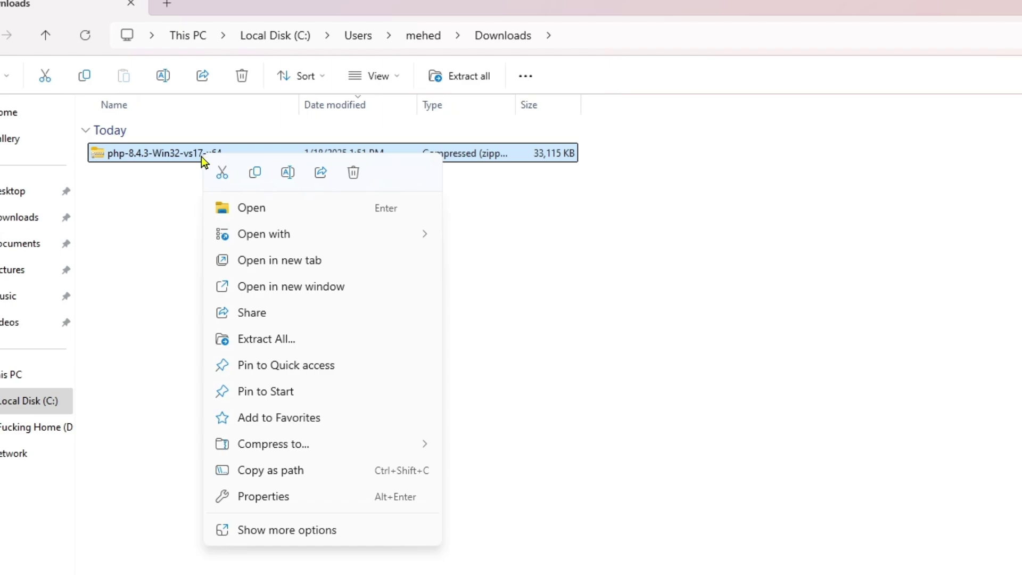
pyautogui.click(252, 341)
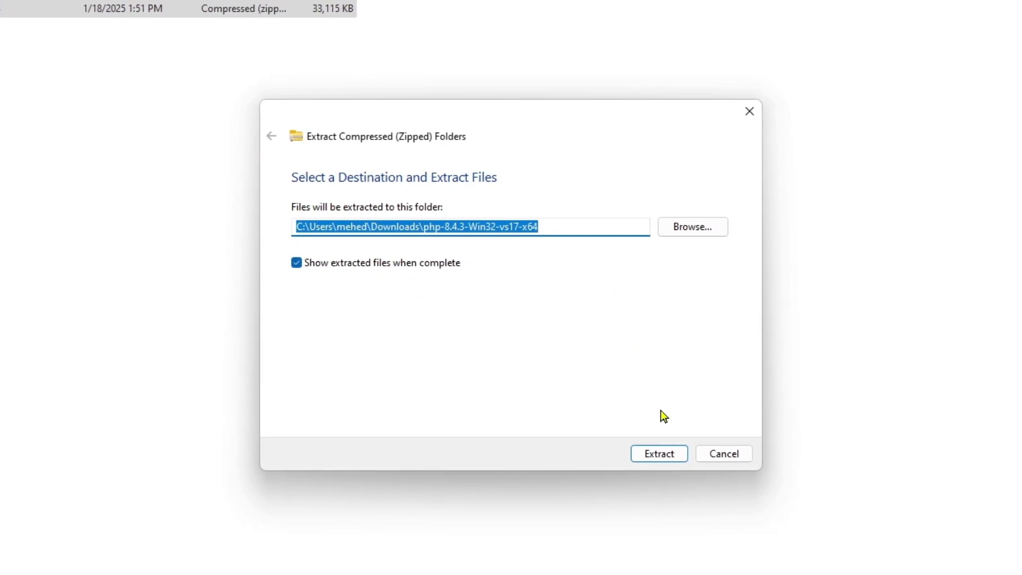
pyautogui.click(660, 454)
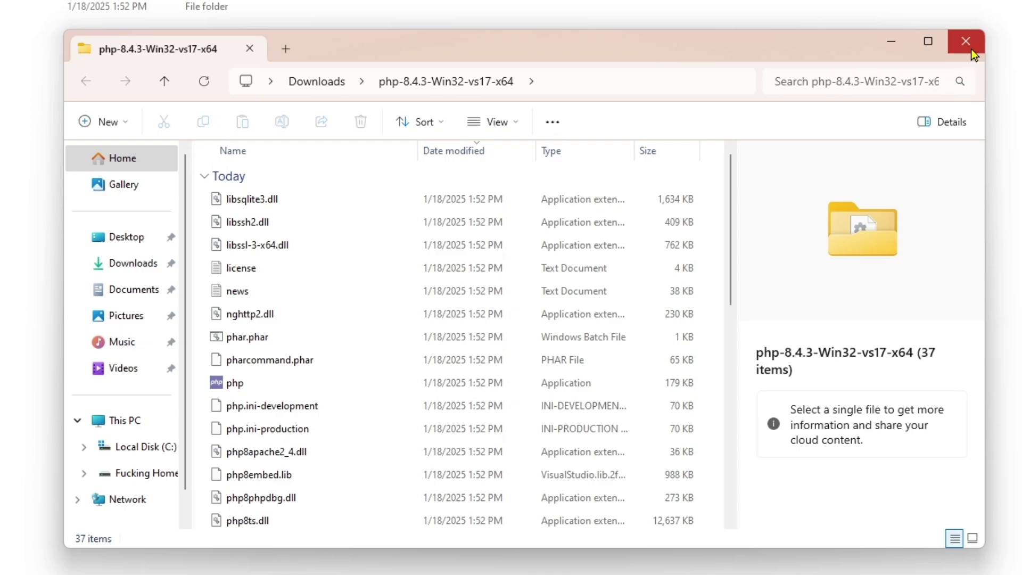
pyautogui.click(972, 49)
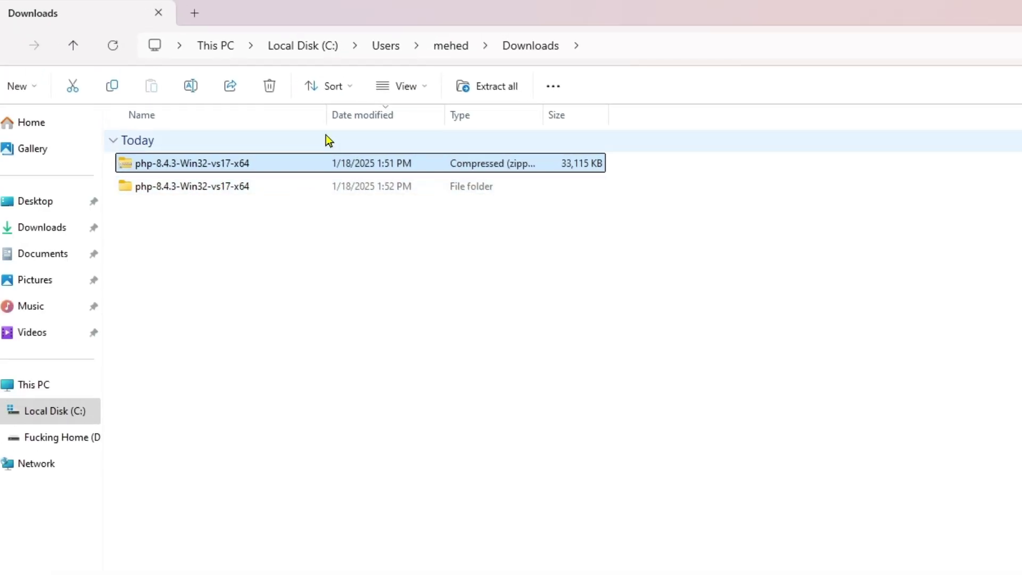
# Switch Downloads to an icon view and rename the extracted PHP folder as php-8.4.3
pyautogui.click(310, 22)
pyautogui.click(388, 155)
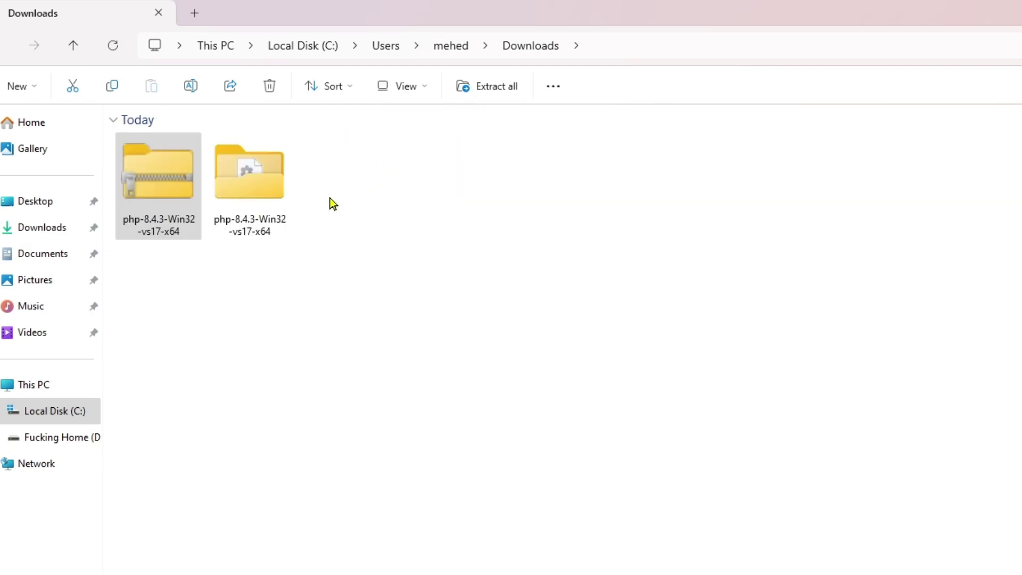
pyautogui.click(266, 319)
pyautogui.moveTo(141, 290); pyautogui.dragTo(420, 148)
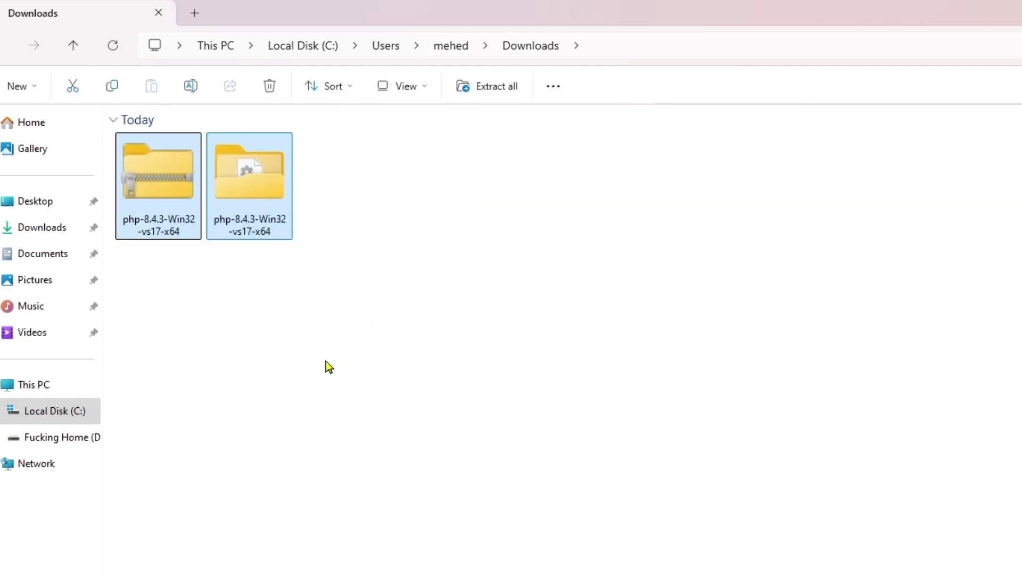
pyautogui.click(151, 317)
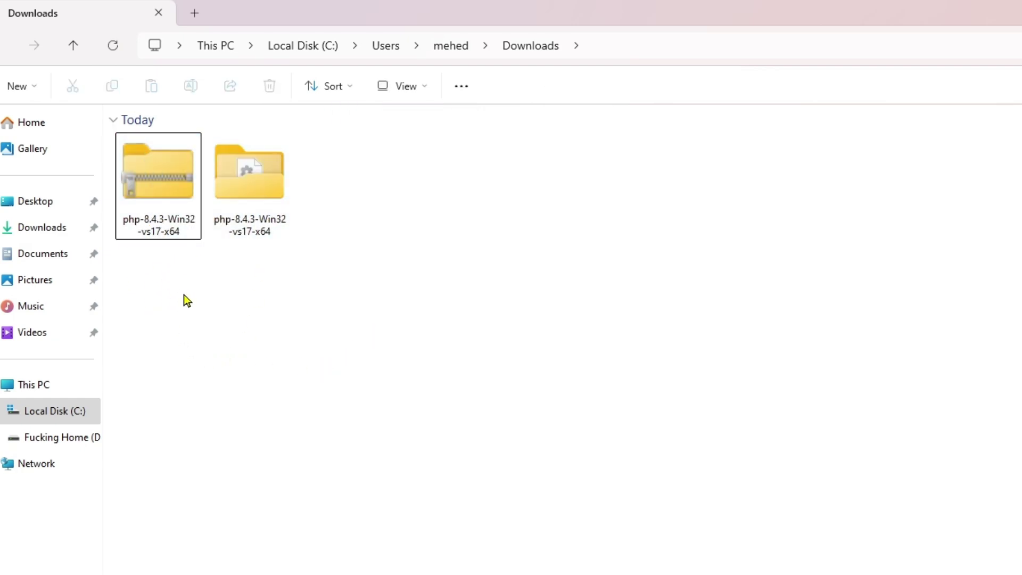
pyautogui.click(271, 203)
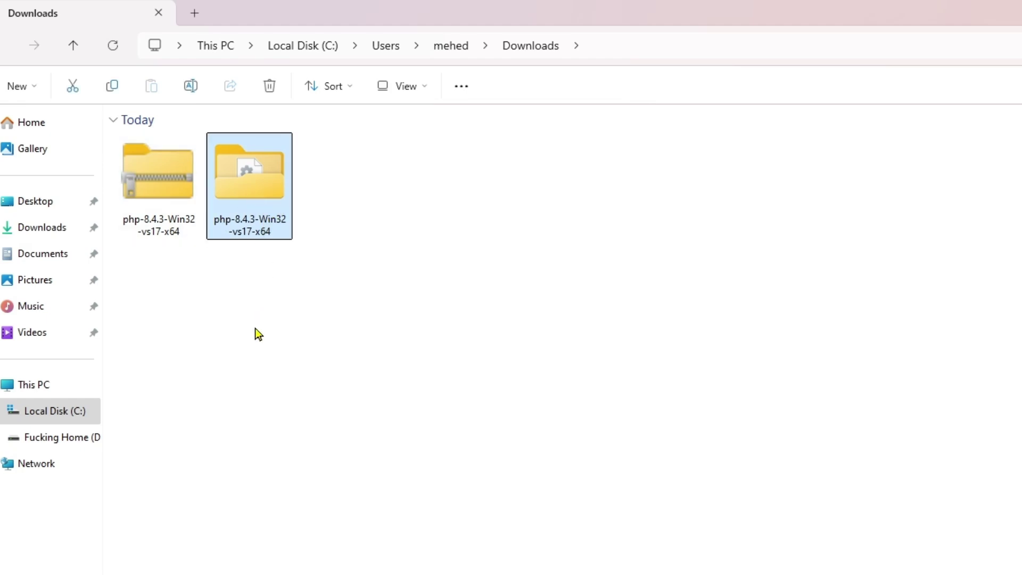
pyautogui.click(189, 86)
pyautogui.moveTo(277, 230); pyautogui.dragTo(254, 218)
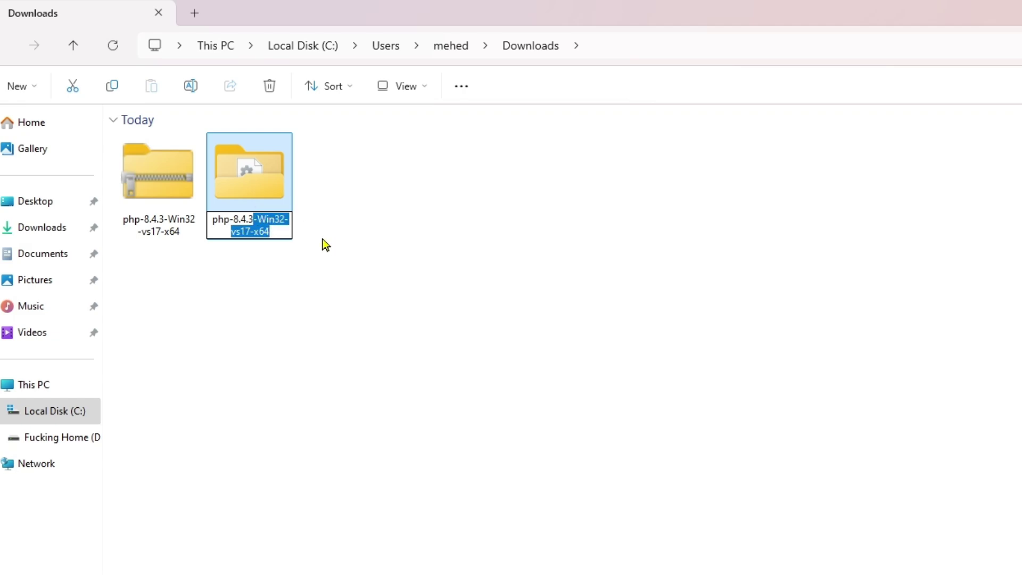
pyautogui.press('BackSpace')
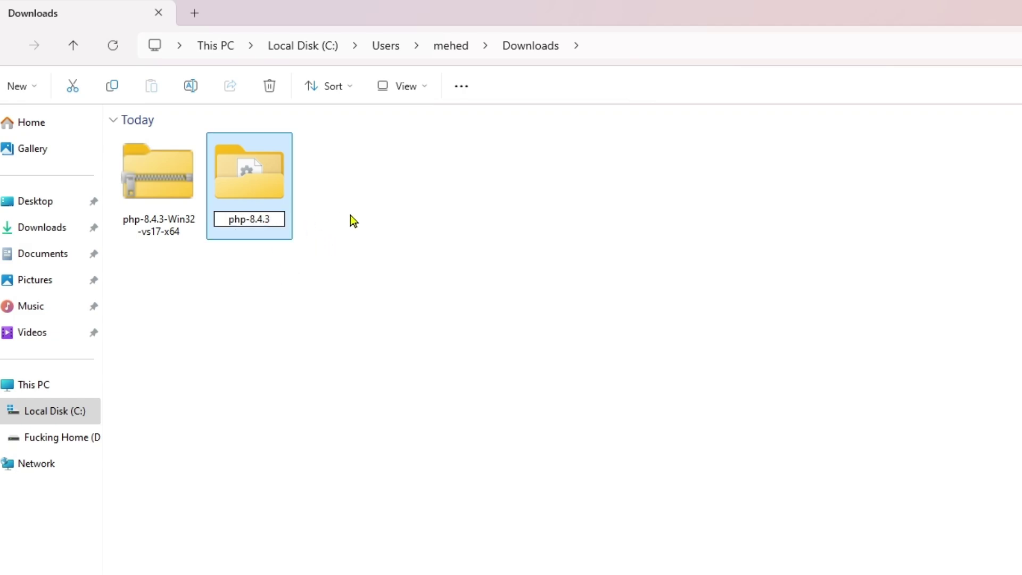
pyautogui.press('Return')
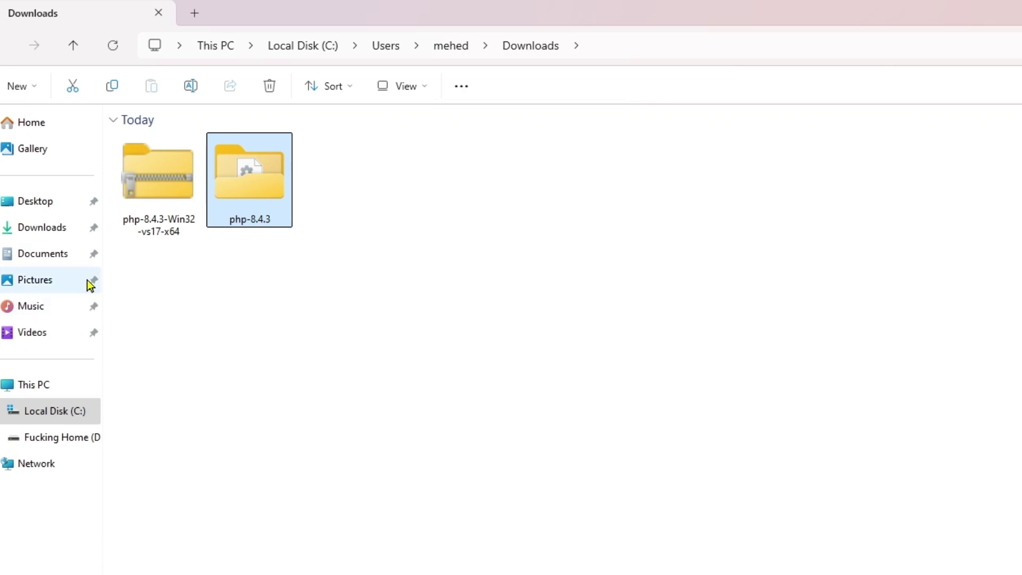
# Move the php-8.4.3 folder from Downloads to the root of Local Disk (C:)
pyautogui.rightClick(258, 192)
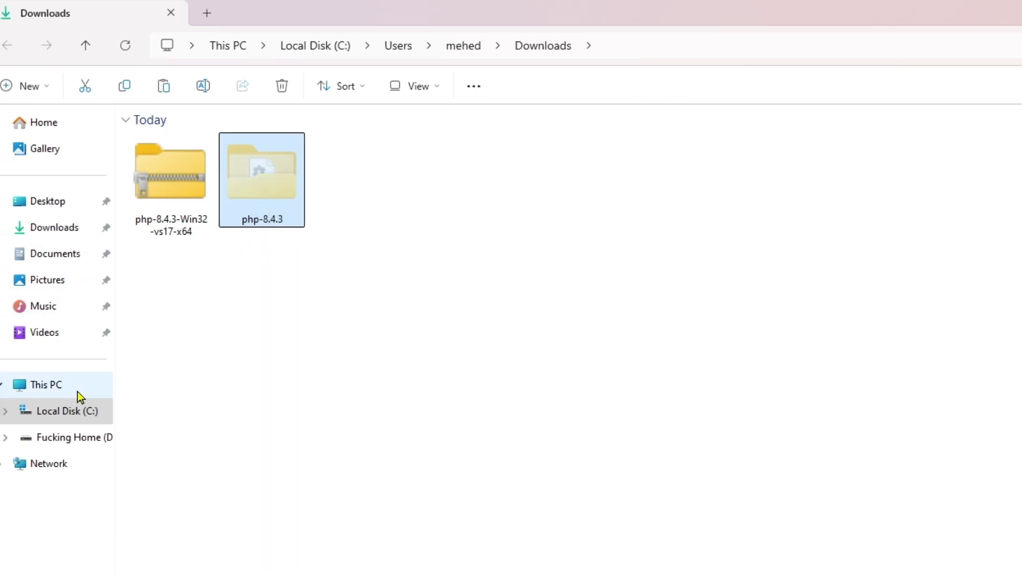
pyautogui.click(68, 413)
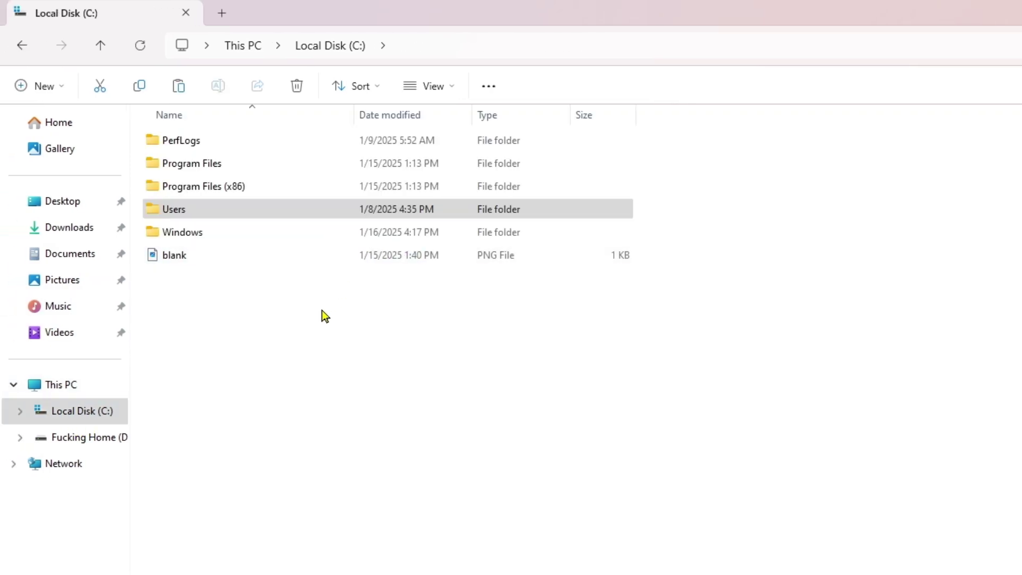
pyautogui.click(203, 334)
pyautogui.rightClick(203, 334)
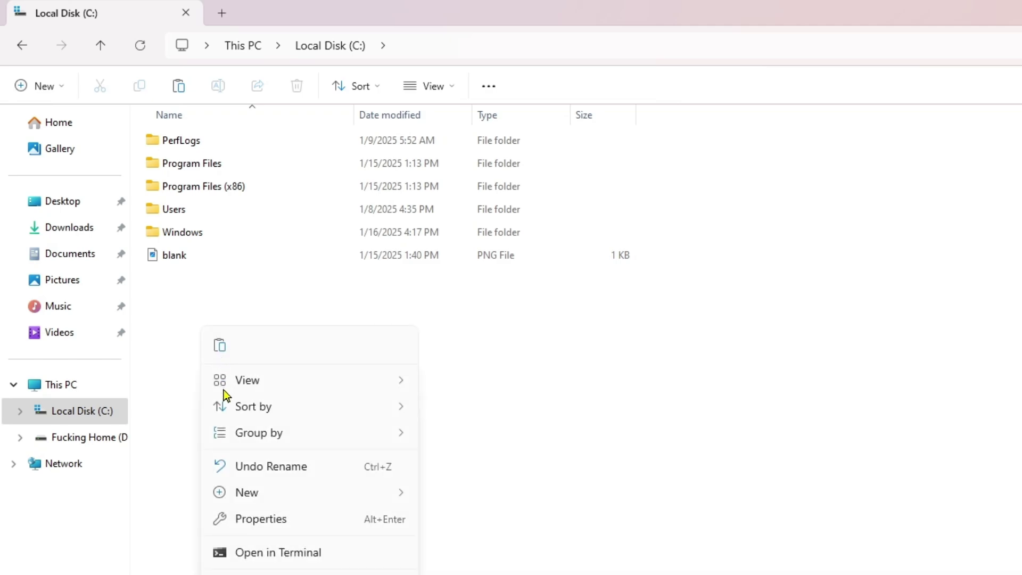
pyautogui.click(222, 350)
pyautogui.click(194, 406)
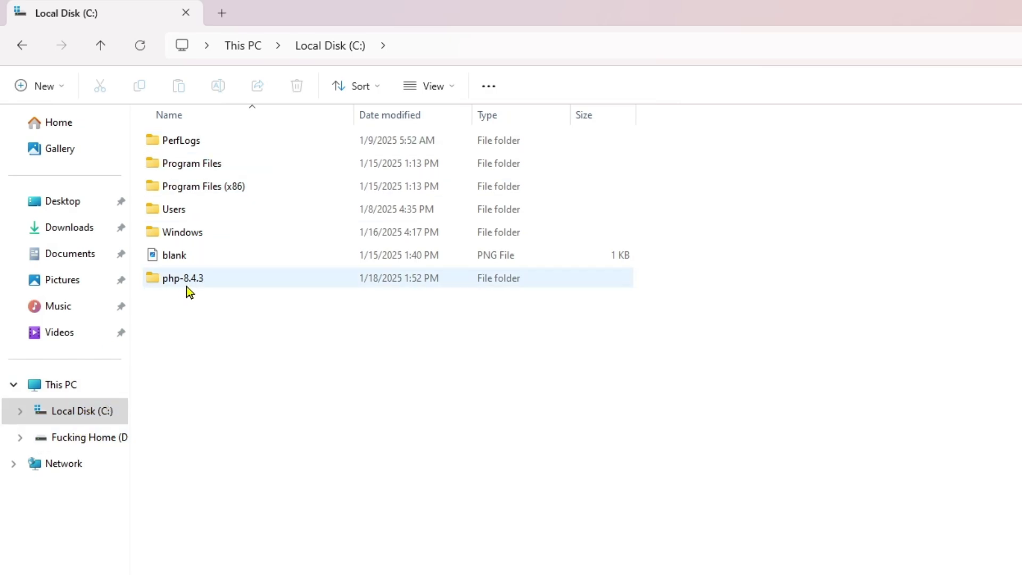
# Open the php-8.4.3 folder on Local Disk (C:) and select its full path
pyautogui.click(61, 413)
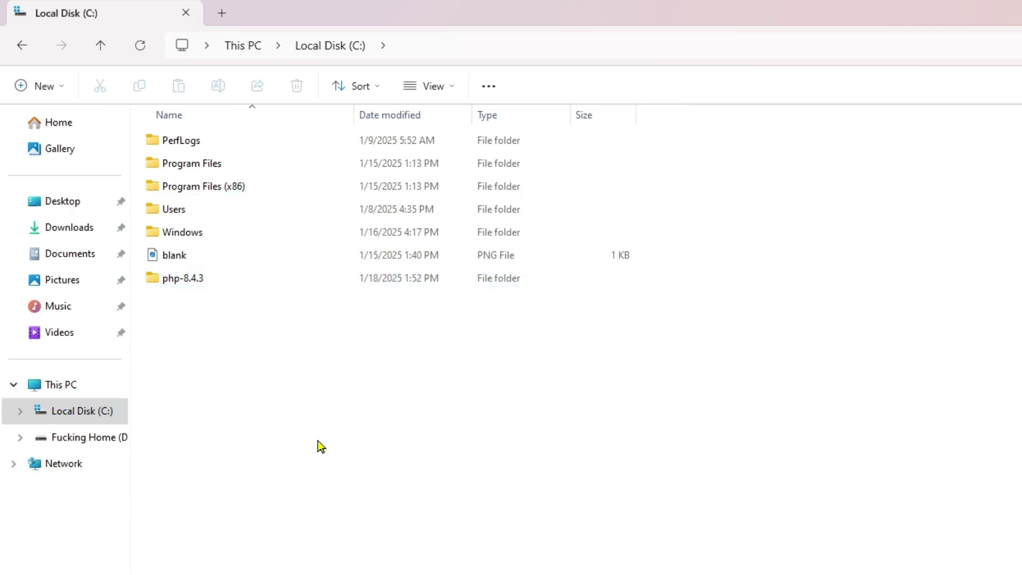
pyautogui.doubleClick(258, 286)
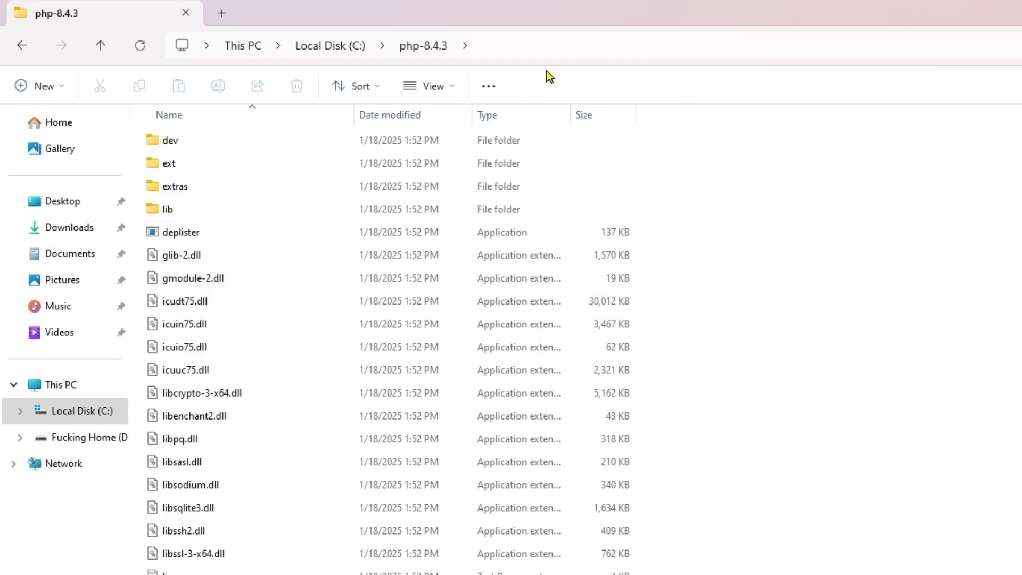
pyautogui.click(552, 46)
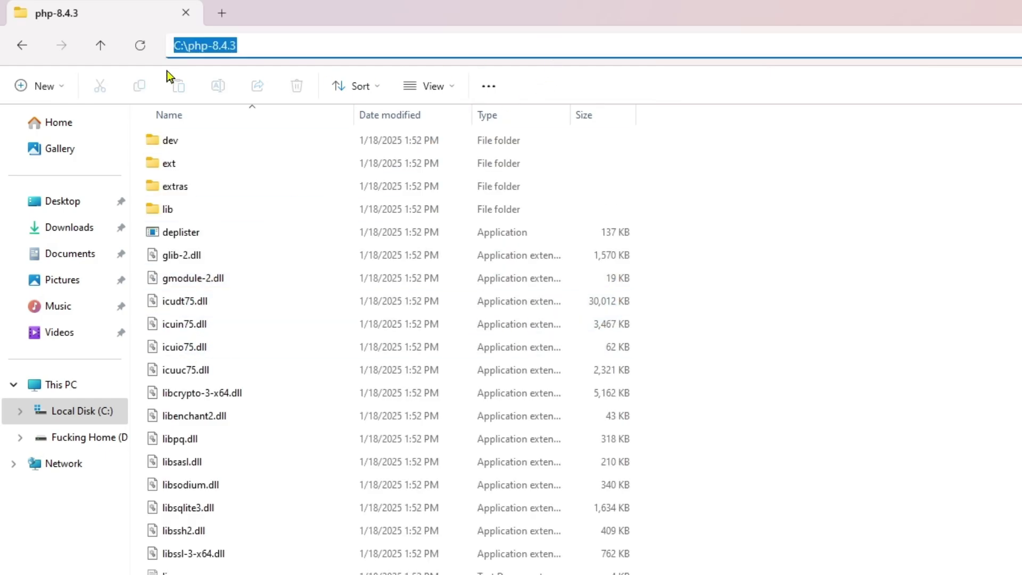
pyautogui.rightClick(224, 47)
pyautogui.click(265, 65)
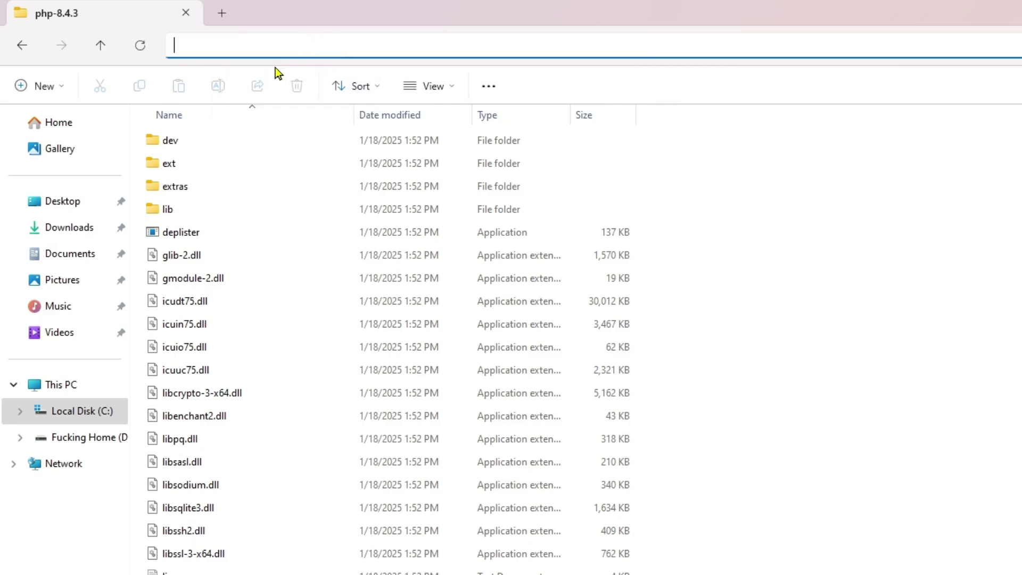
pyautogui.hotkey('ctrl', 'z')
# Copy the folder path C:\php-8.4.3 to the clipboard
pyautogui.rightClick(220, 47)
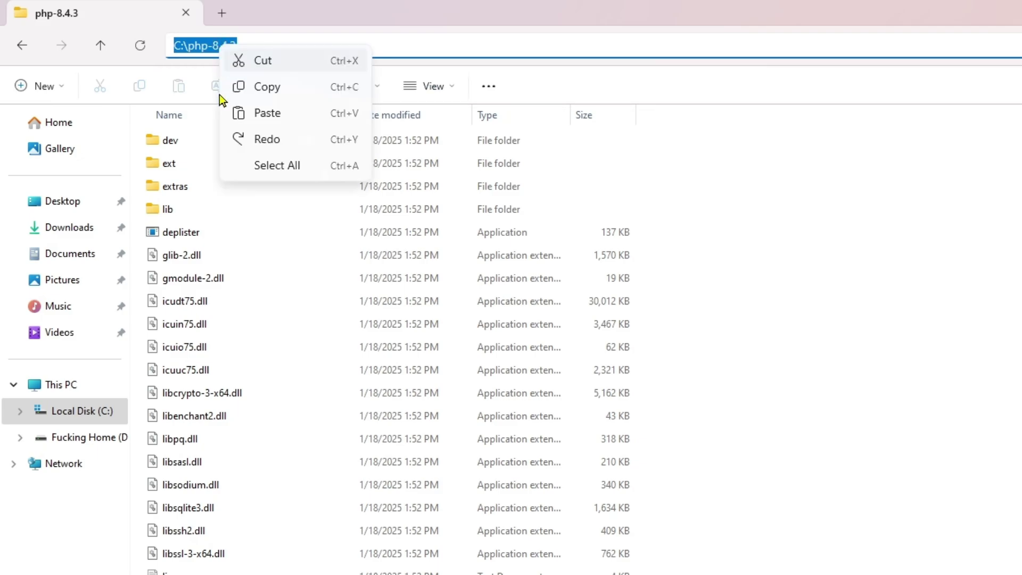
pyautogui.click(270, 93)
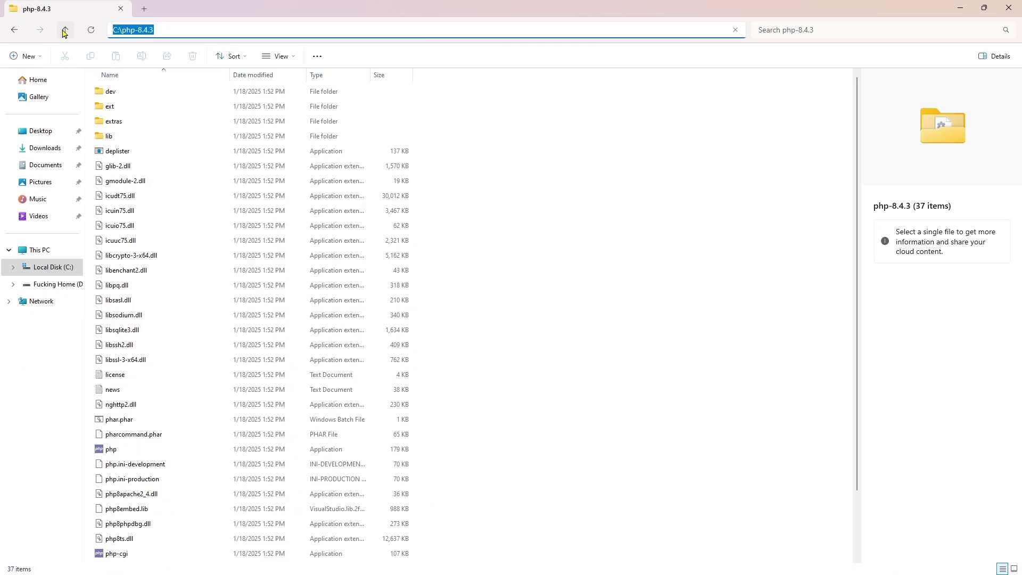
# Close File Explorer, find the system environment variables settings by searching for env, and open the Environment Variables dialog
pyautogui.click(64, 30)
pyautogui.click(1009, 8)
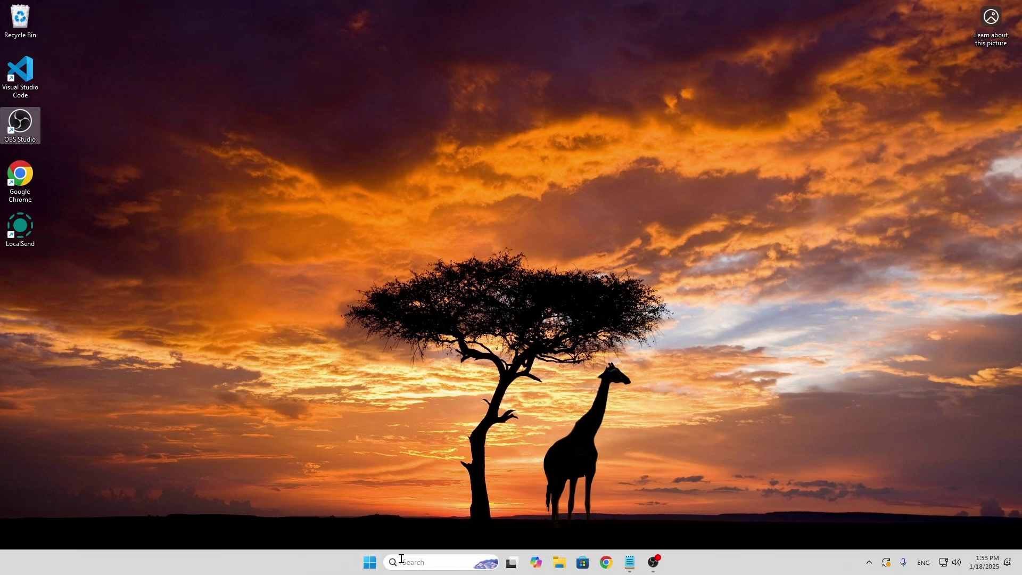
pyautogui.click(403, 563)
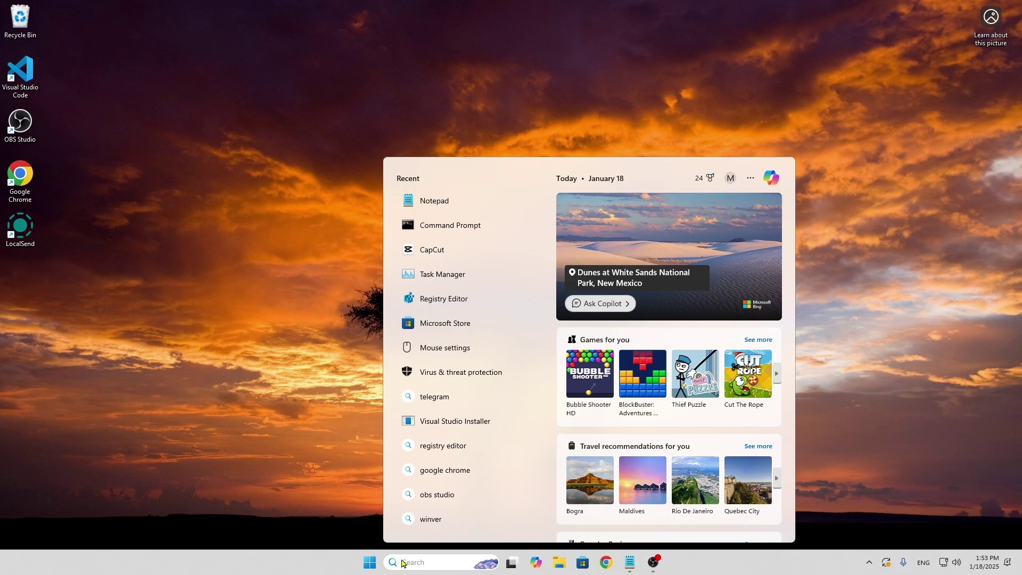
pyautogui.write('env')
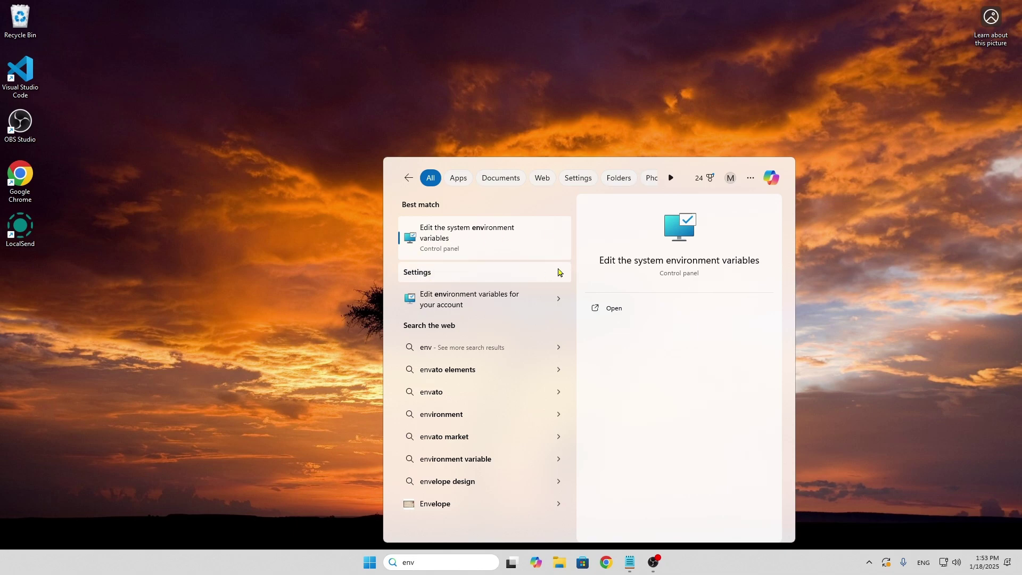
pyautogui.click(644, 313)
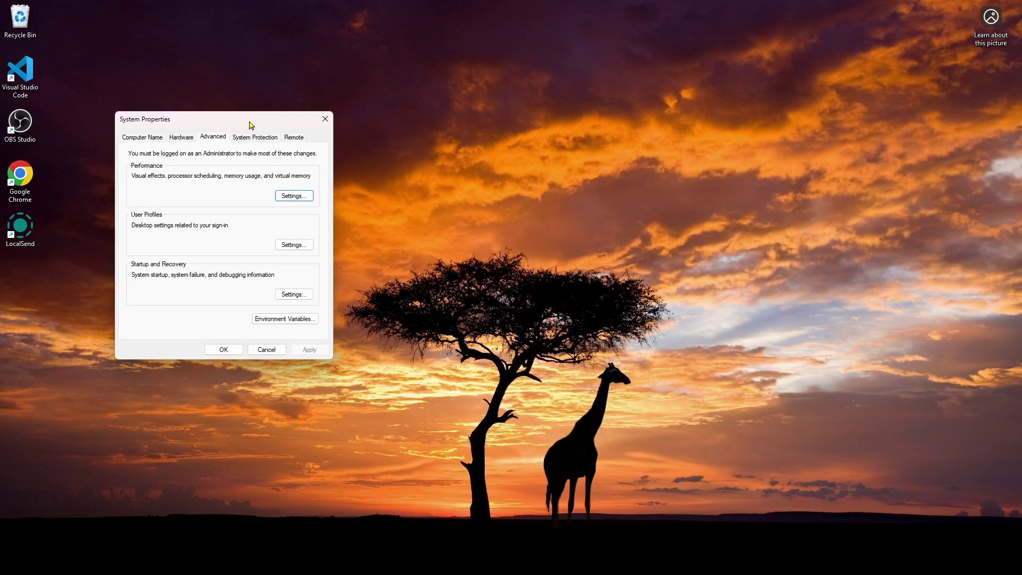
pyautogui.moveTo(251, 126); pyautogui.dragTo(607, 123)
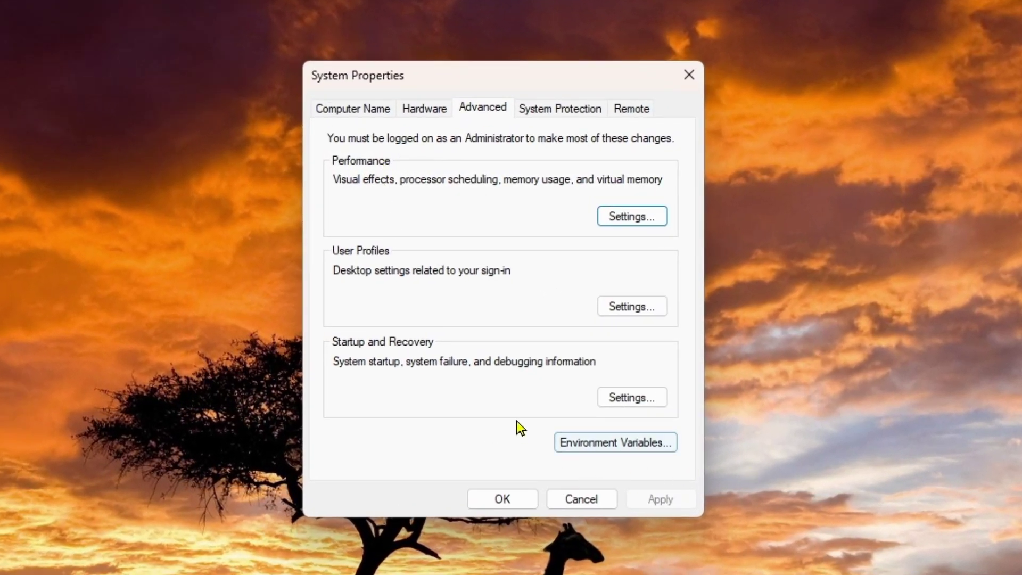
pyautogui.click(599, 446)
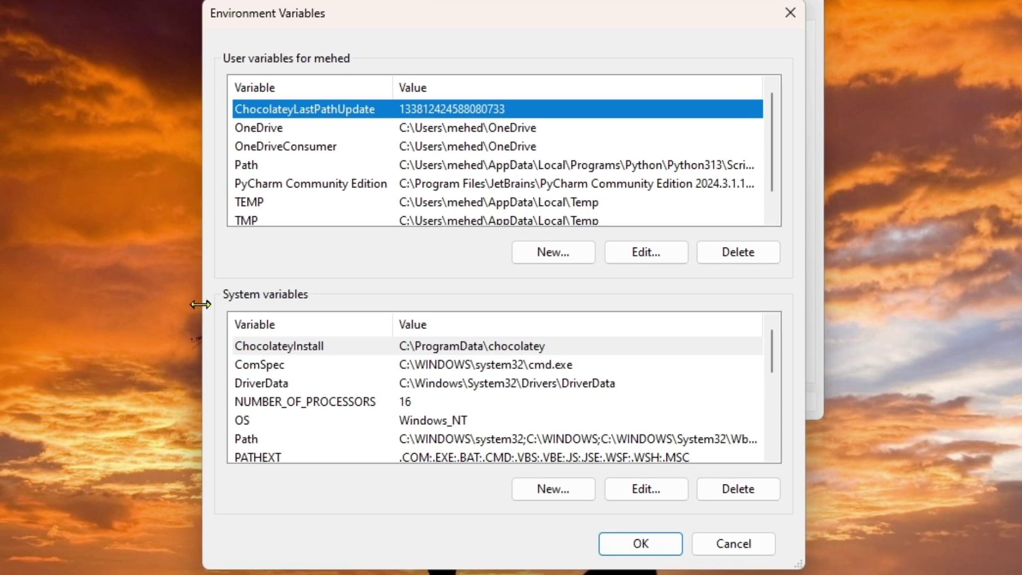
# Add the copied folder C:\php-8.4.3 as a new entry in the system Path variable and save the changes
pyautogui.click(311, 439)
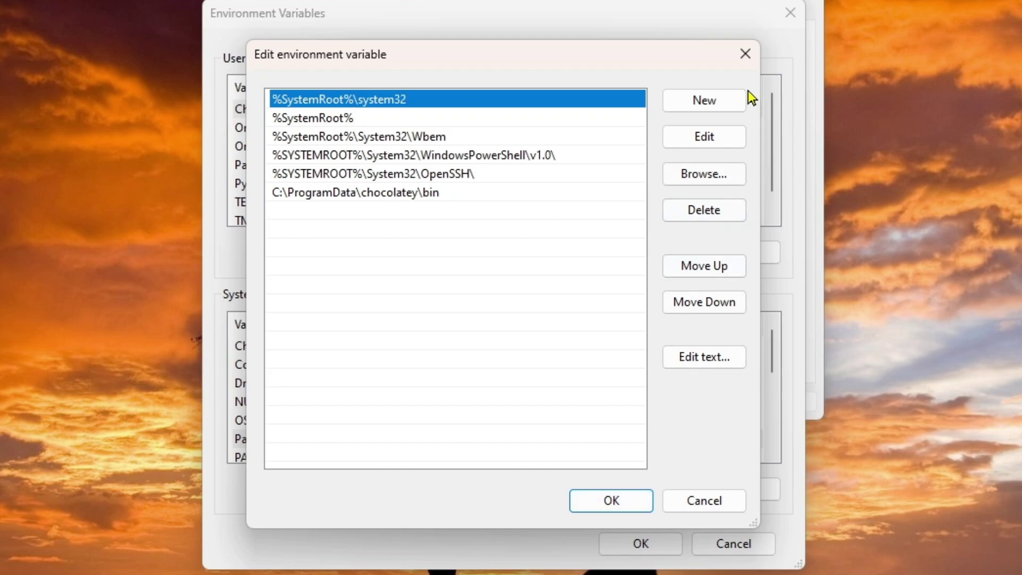
pyautogui.click(705, 101)
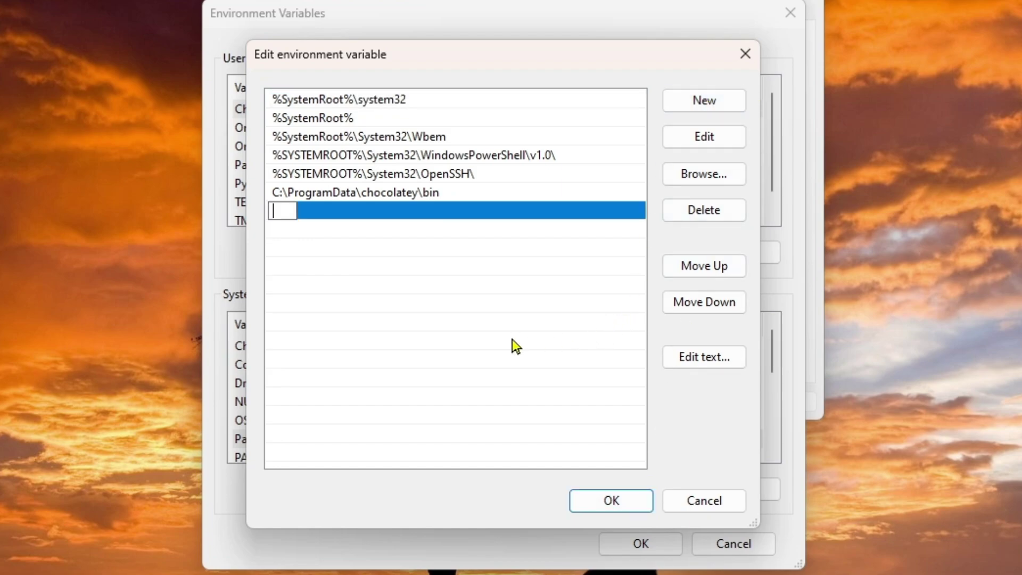
pyautogui.hotkey('ctrl', 'v')
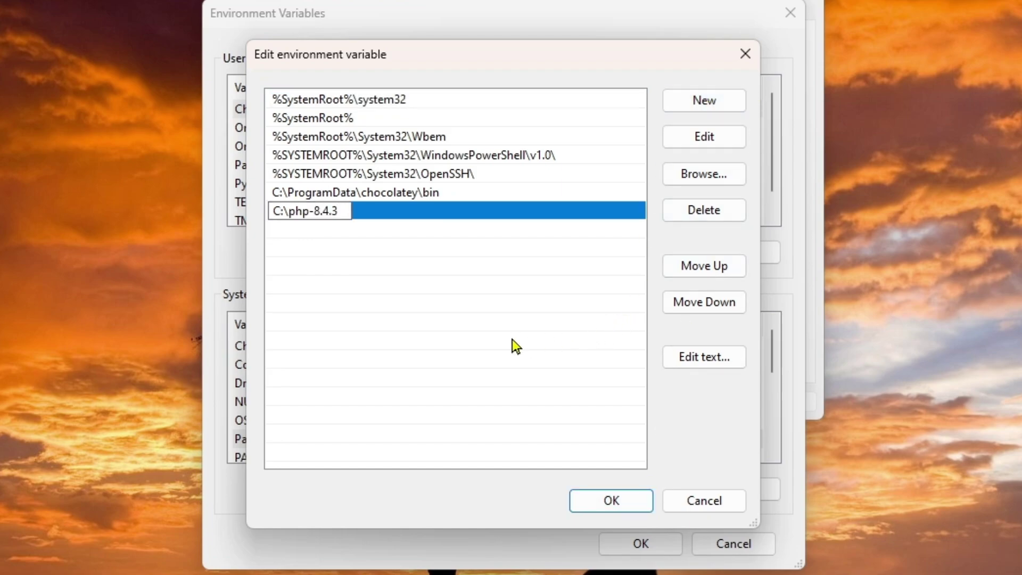
pyautogui.click(611, 500)
pyautogui.click(642, 549)
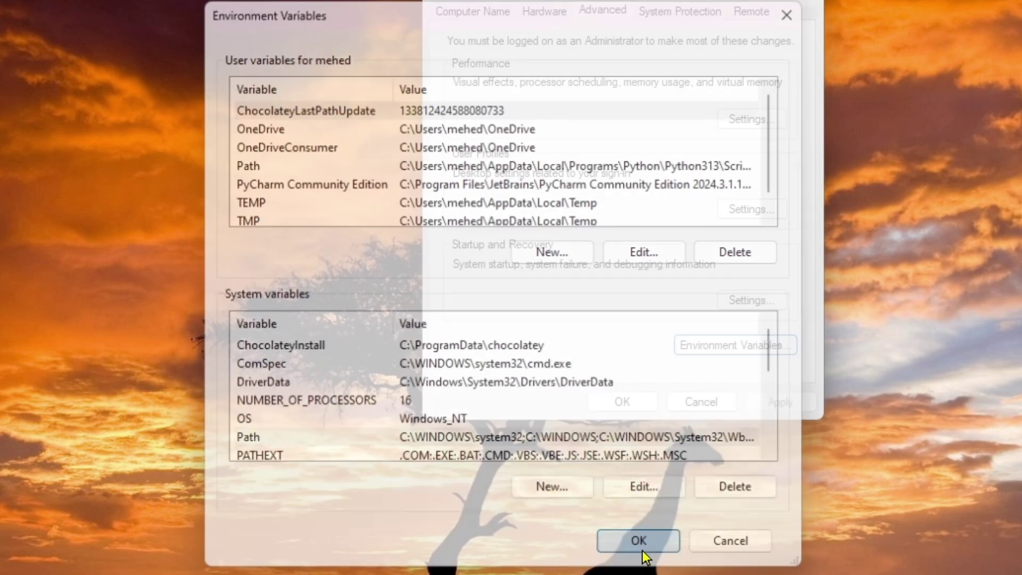
pyautogui.click(631, 410)
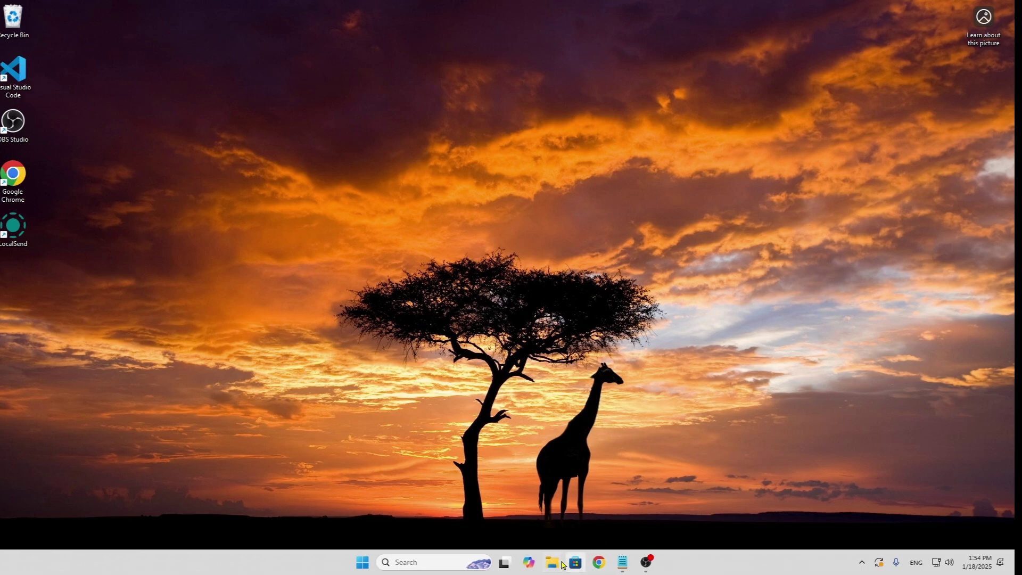
# Check the php-8.4.3 folder at the root of Local Disk (C:) in File Explorer, and close the window
pyautogui.click(561, 563)
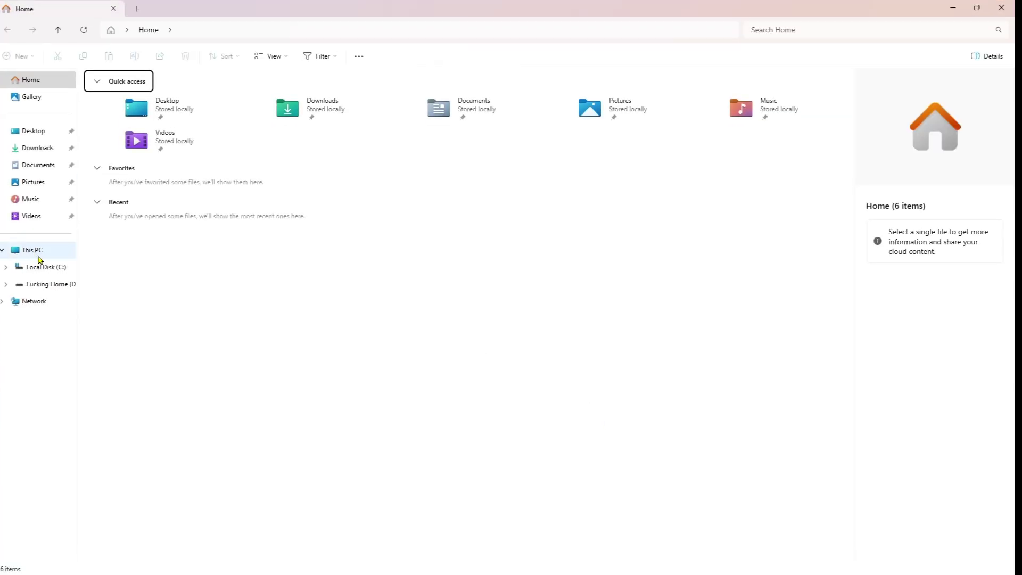
pyautogui.click(41, 267)
pyautogui.click(165, 110)
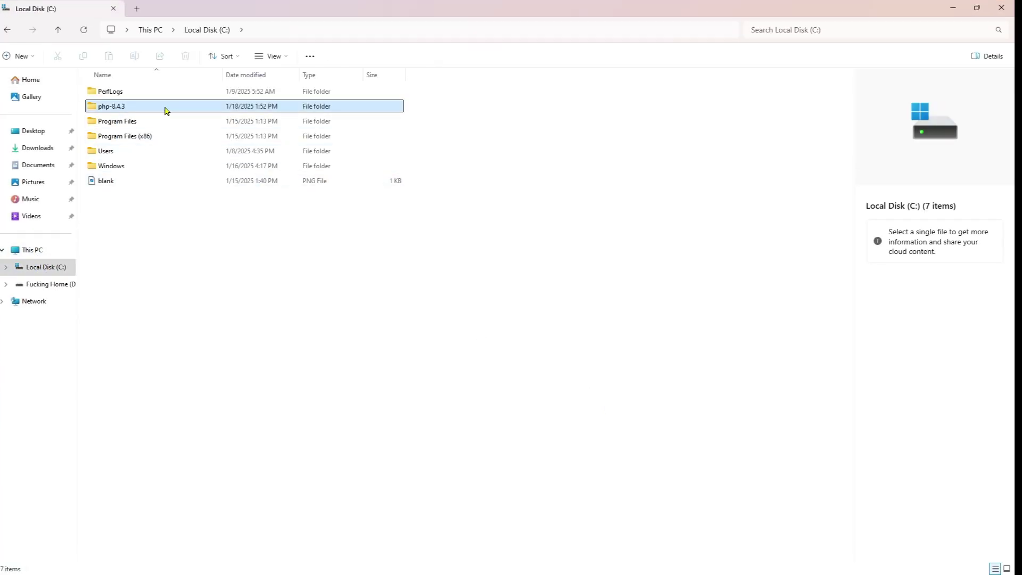
pyautogui.click(1002, 8)
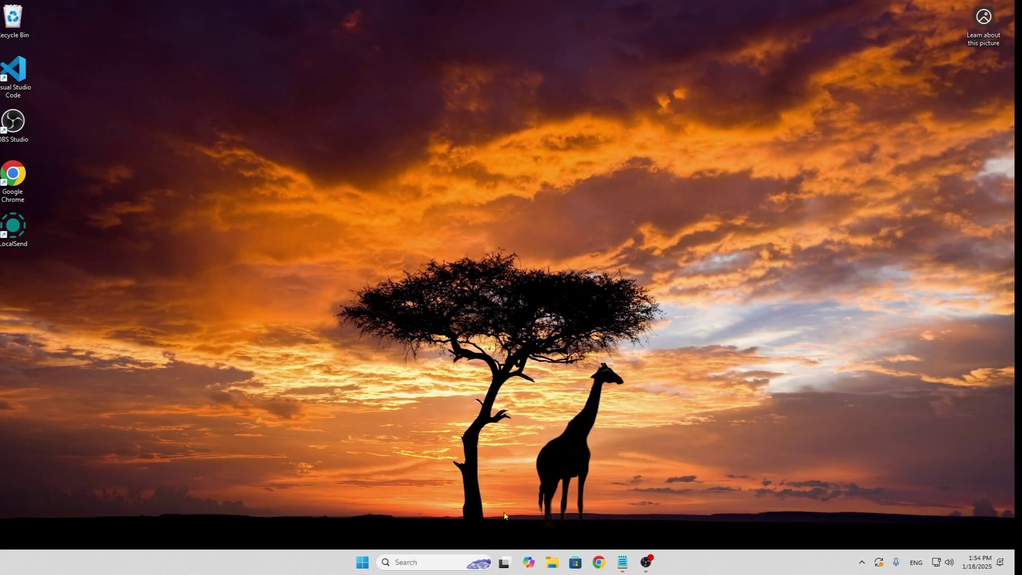
# Search for cmd, open Command Prompt, and reposition its window on the desktop
pyautogui.click(403, 569)
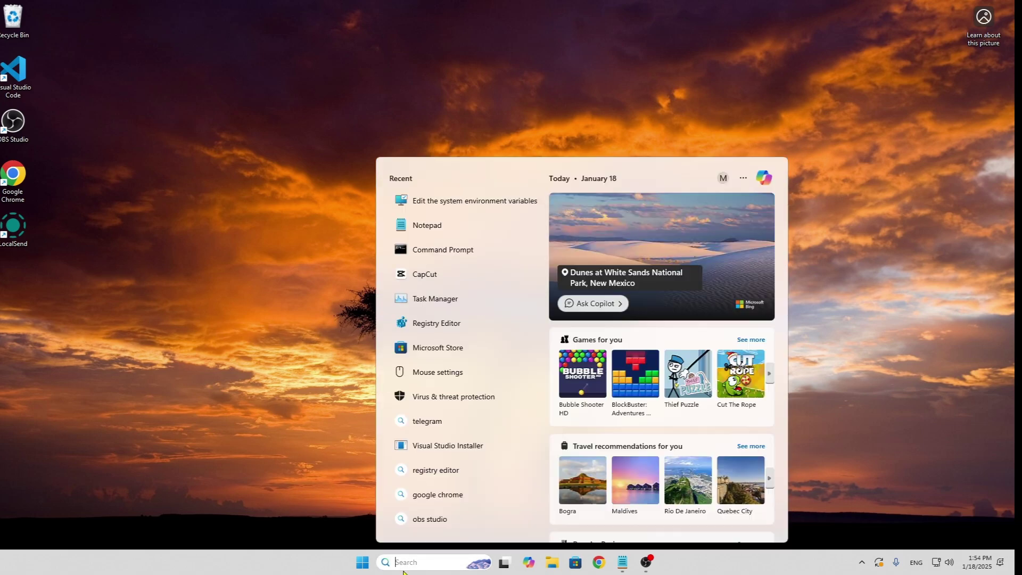
pyautogui.write('cmd')
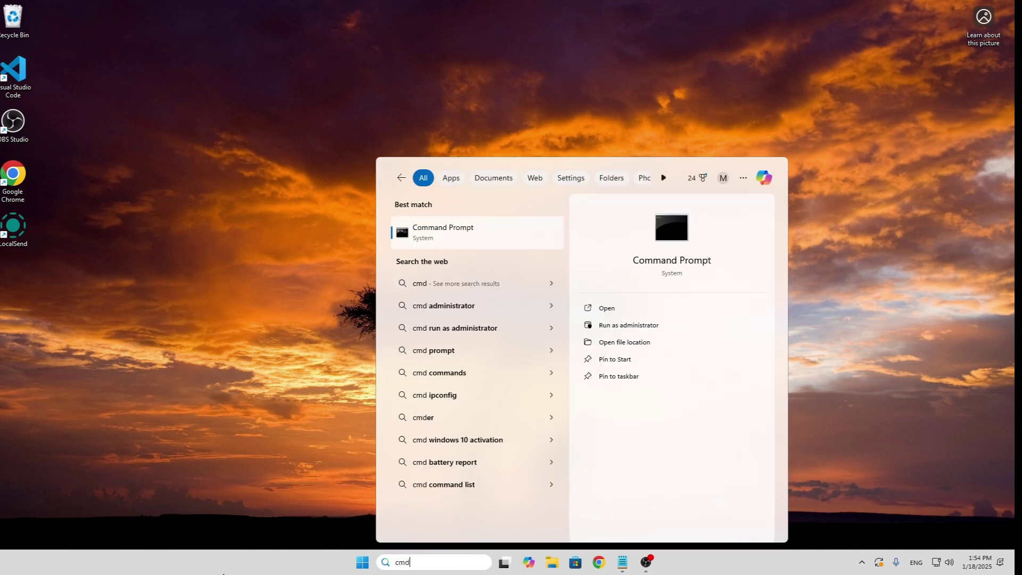
pyautogui.press('Return')
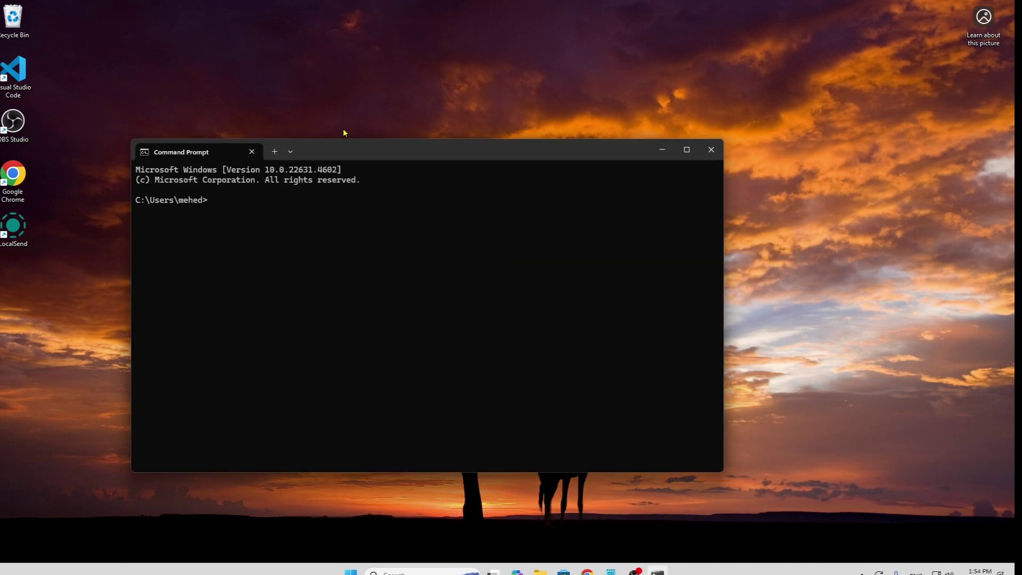
pyautogui.moveTo(366, 158); pyautogui.dragTo(513, 137)
# Run php --version in Command Prompt and examine the reported PHP version
pyautogui.write('php')
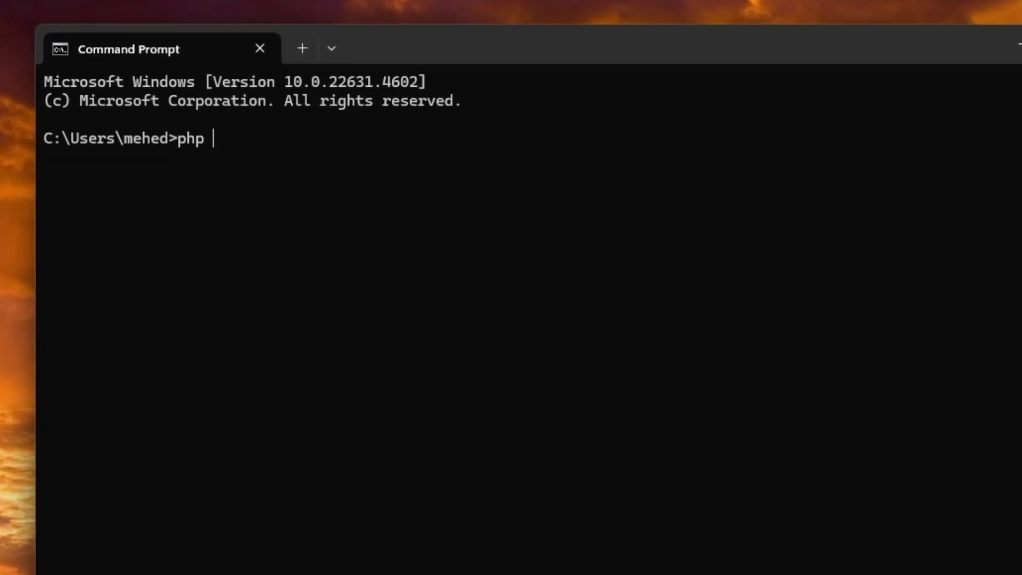
pyautogui.write(' --version')
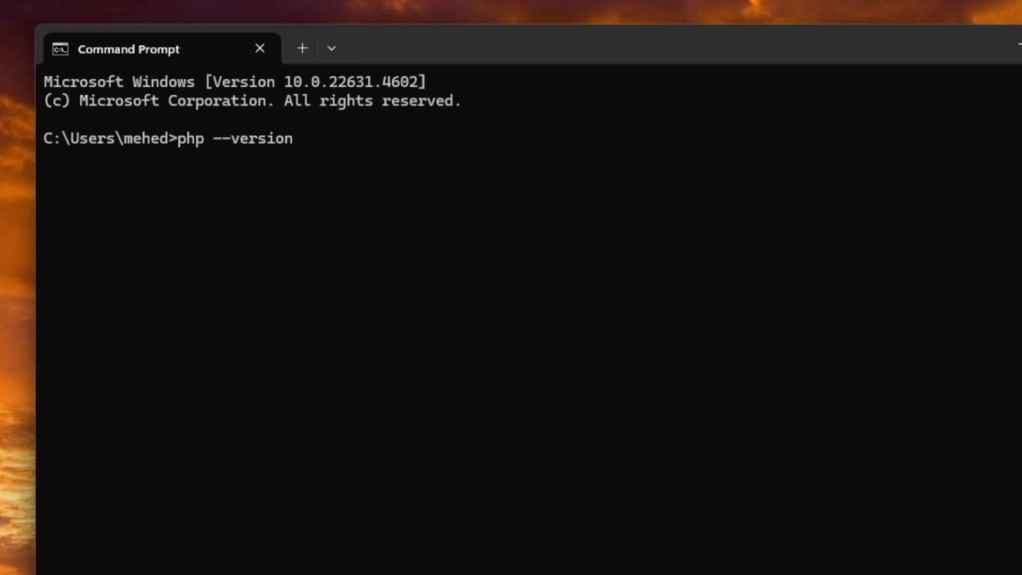
pyautogui.press('Return')
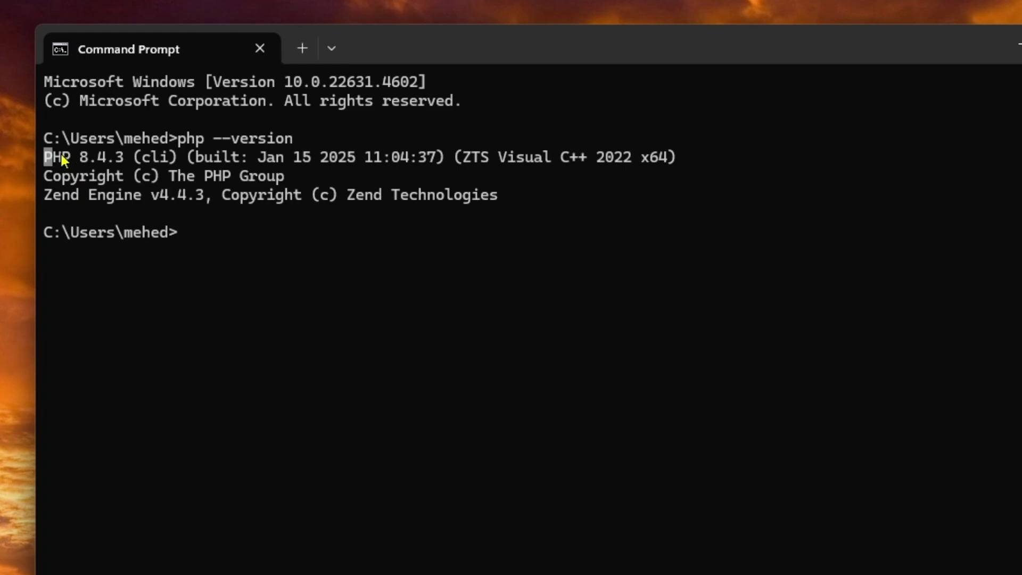
pyautogui.moveTo(45, 157); pyautogui.dragTo(579, 176)
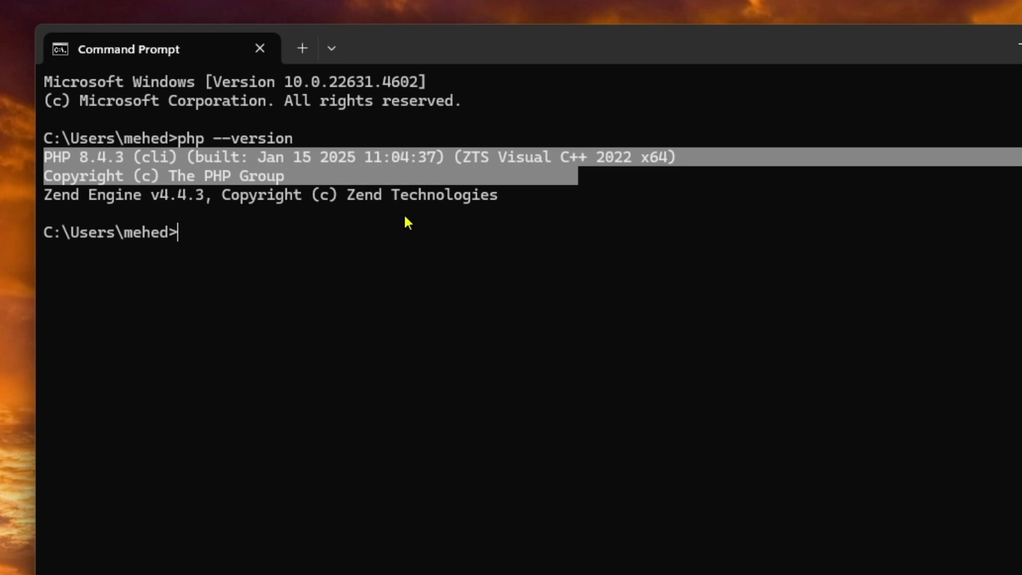
pyautogui.click(109, 175)
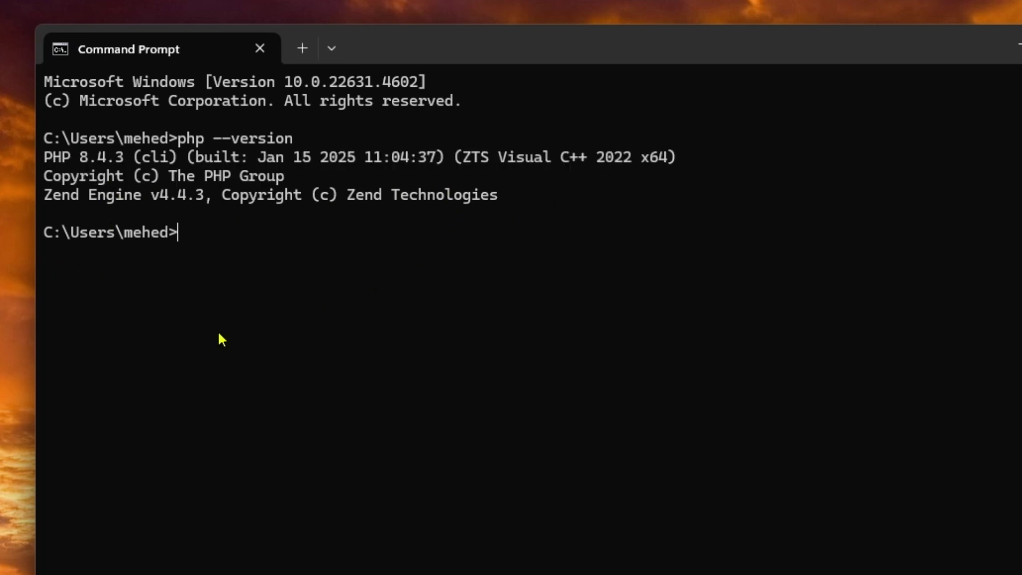